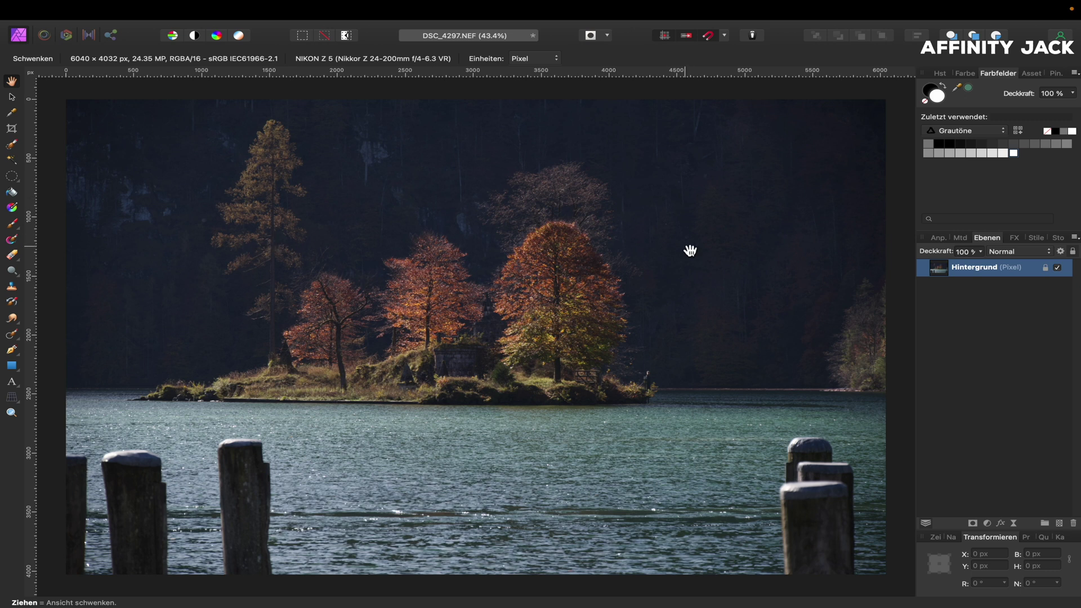
Add a Levels adjustment with black level about 3% and white level about 70%
{"action": "left_click", "coordinate": [987, 524]}
{"action": "left_click", "coordinate": [991, 530]}
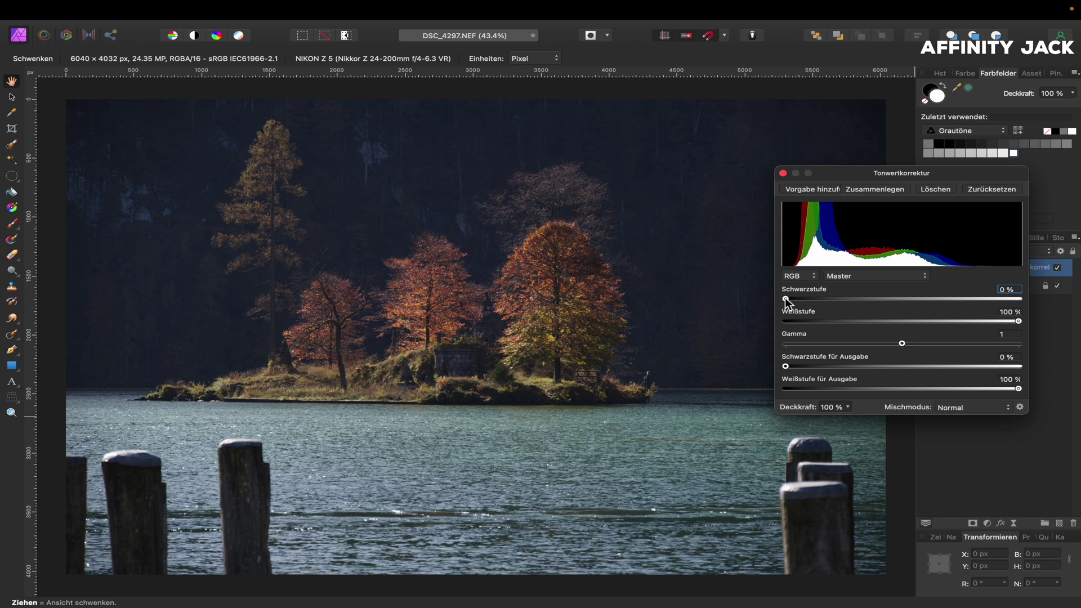
{"action": "left_click_drag", "start_coordinate": [785, 299], "coordinate": [792, 298]}
{"action": "left_click_drag", "start_coordinate": [1020, 321], "coordinate": [960, 329]}
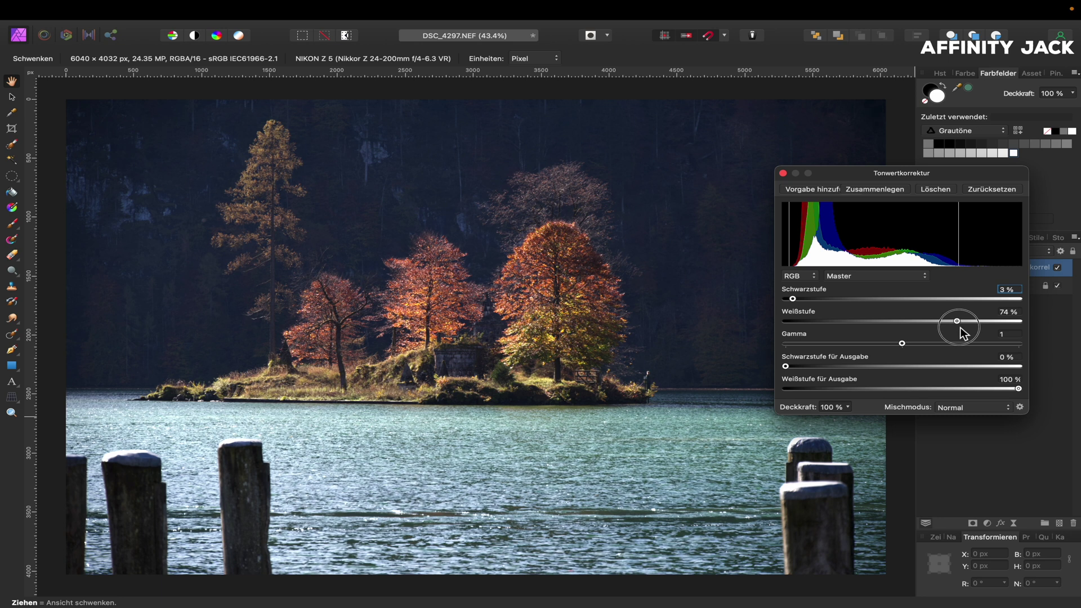
{"action": "mouse_move", "coordinate": [959, 328]}
{"action": "left_mouse_down"}
{"action": "mouse_move", "coordinate": [949, 332]}
{"action": "mouse_move", "coordinate": [967, 331]}
{"action": "left_mouse_up"}
Close Levels and toggle it off and on to compare the brightening
{"action": "left_click", "coordinate": [783, 173]}
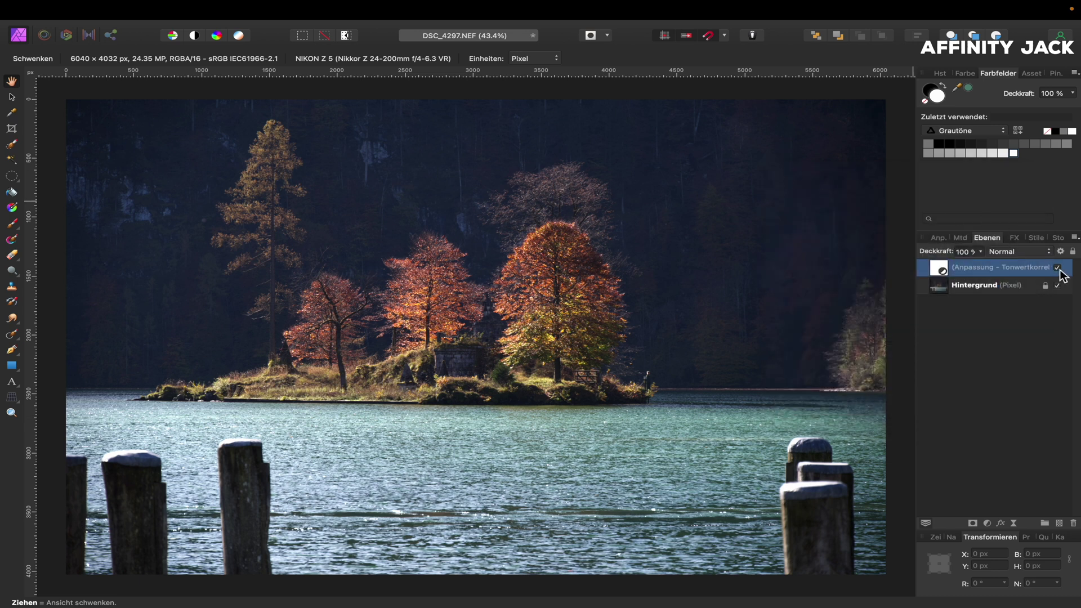
{"action": "left_click", "coordinate": [1058, 268]}
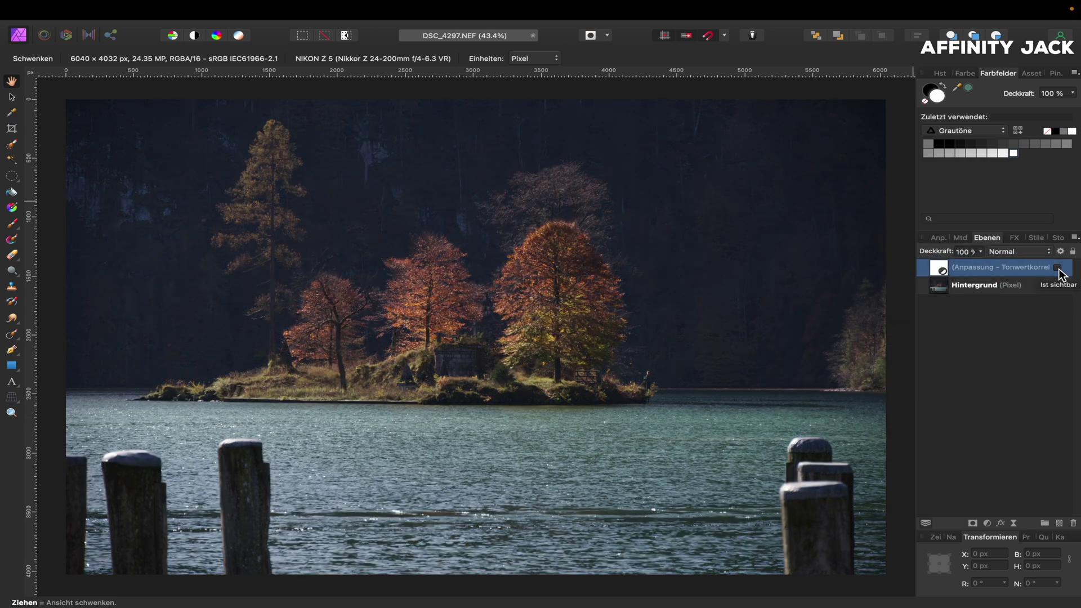
{"action": "left_click", "coordinate": [1058, 268]}
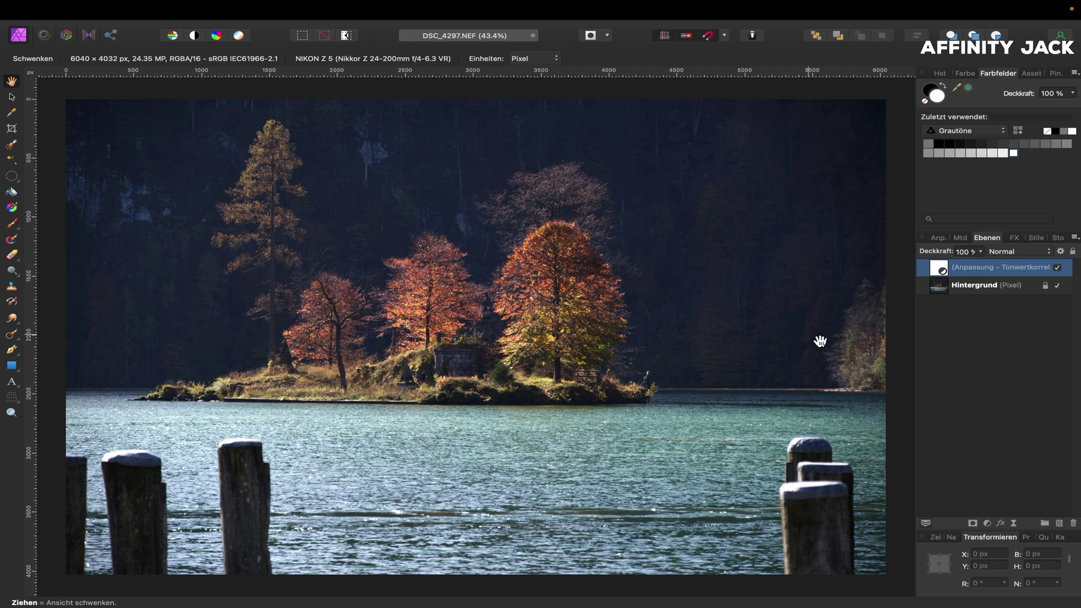
{"action": "left_click", "coordinate": [988, 524]}
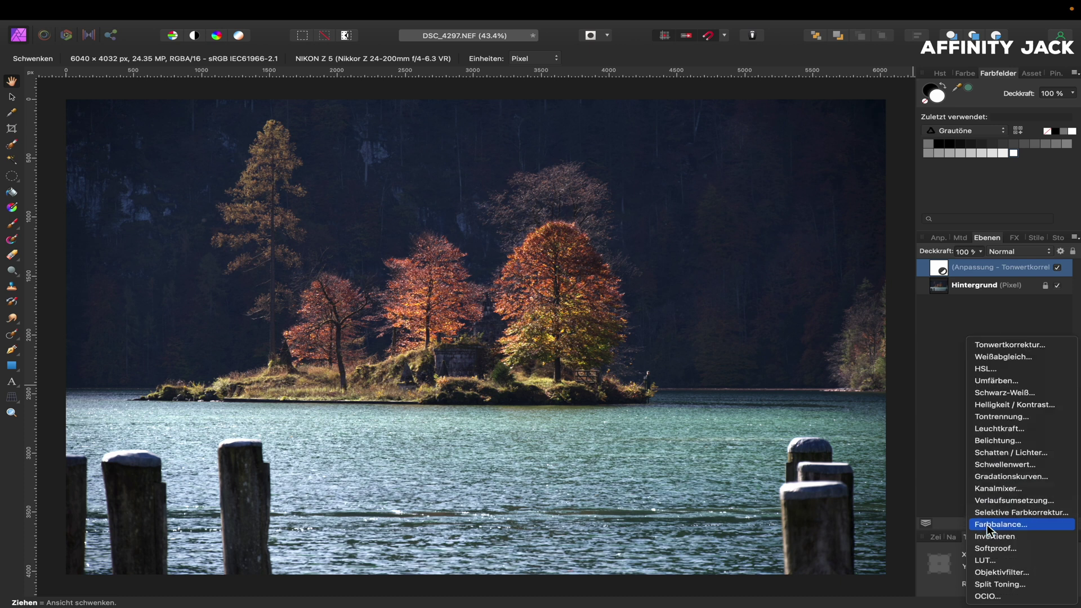
Add a Curves adjustment with three points, raising mid and upper points and lowering the shadow point
{"action": "left_click", "coordinate": [999, 476]}
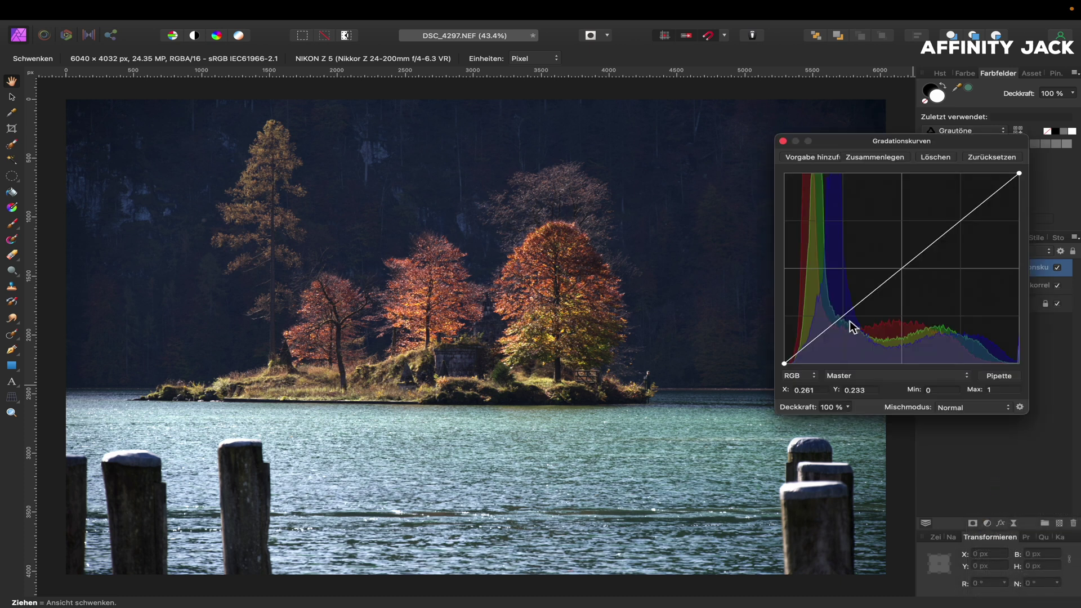
{"action": "left_click", "coordinate": [844, 317]}
{"action": "left_click", "coordinate": [902, 269]}
{"action": "left_click", "coordinate": [962, 220]}
{"action": "left_click_drag", "start_coordinate": [902, 270], "coordinate": [903, 253]}
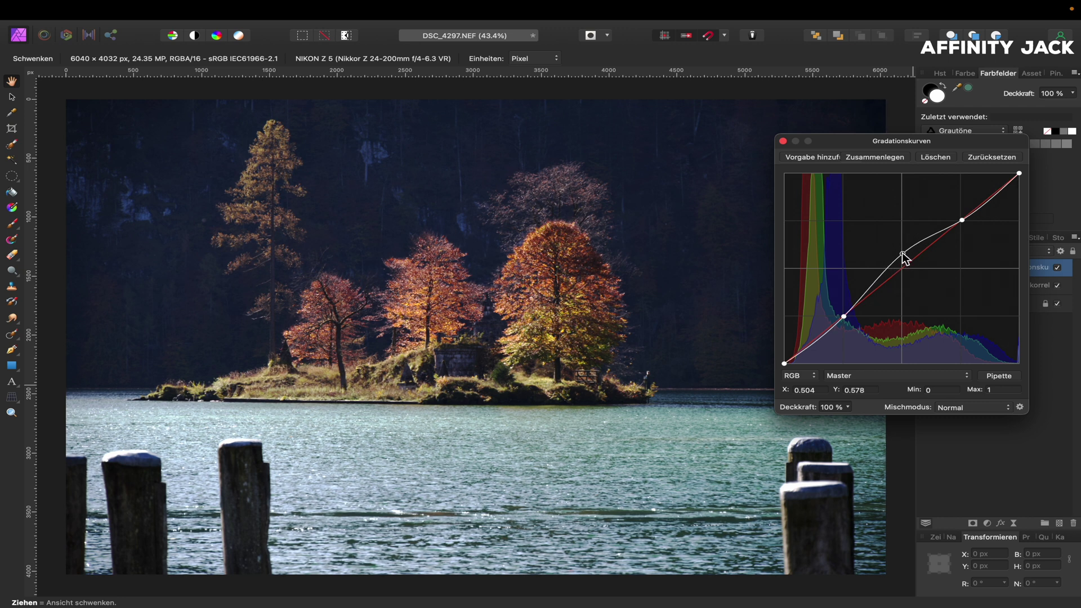
{"action": "left_click_drag", "start_coordinate": [963, 219], "coordinate": [962, 206]}
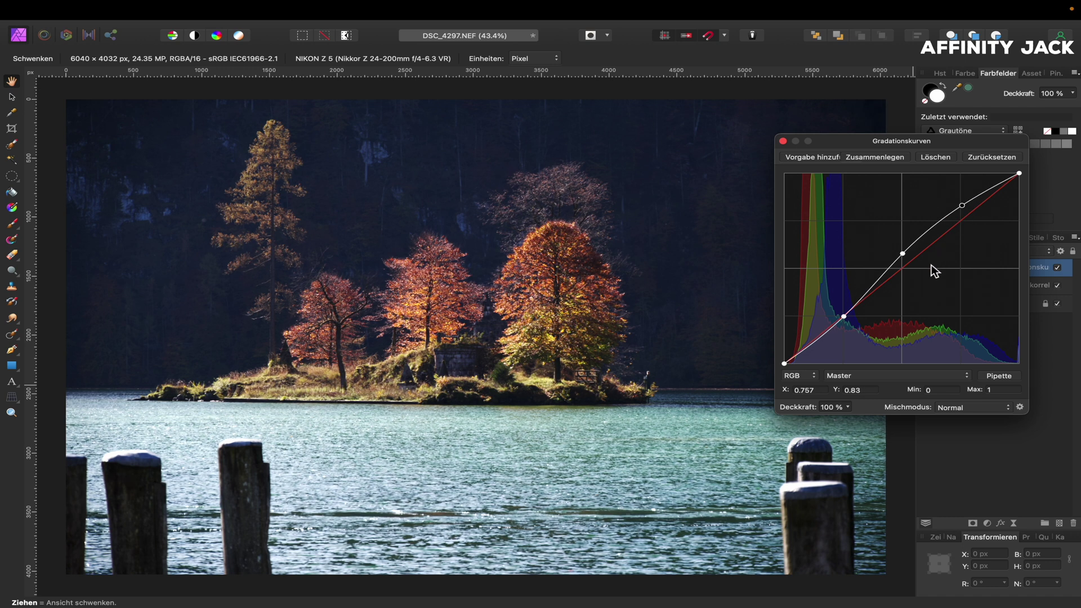
{"action": "left_click_drag", "start_coordinate": [844, 316], "coordinate": [845, 323]}
{"action": "left_click_drag", "start_coordinate": [844, 322], "coordinate": [844, 324]}
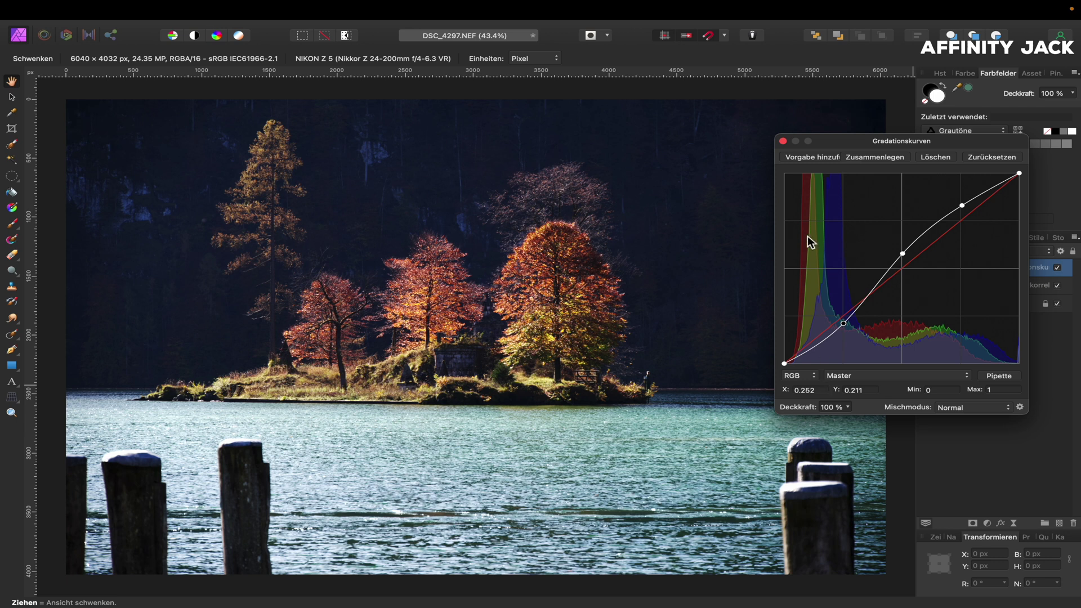
Close Curves, compare it toggled off and on, and select the Levels layer
{"action": "left_click", "coordinate": [783, 142]}
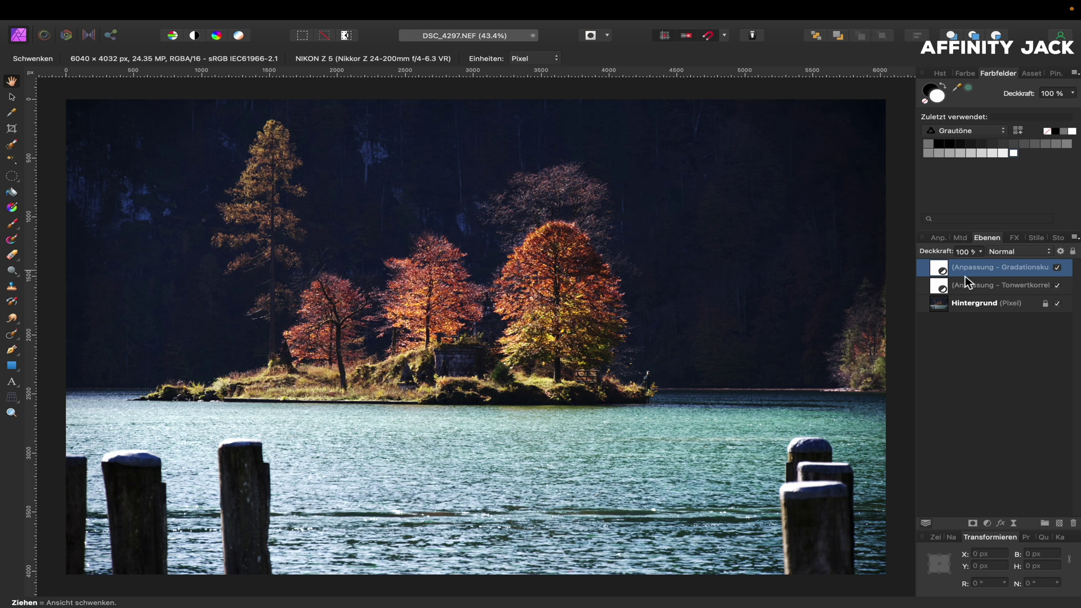
{"action": "left_click", "coordinate": [1057, 268]}
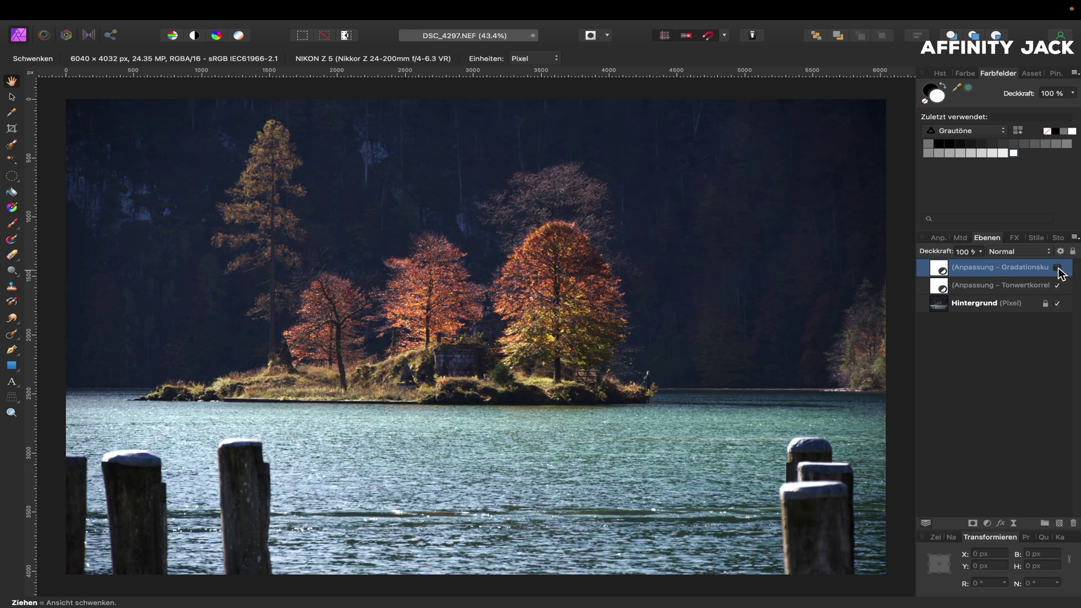
{"action": "left_click", "coordinate": [1057, 268]}
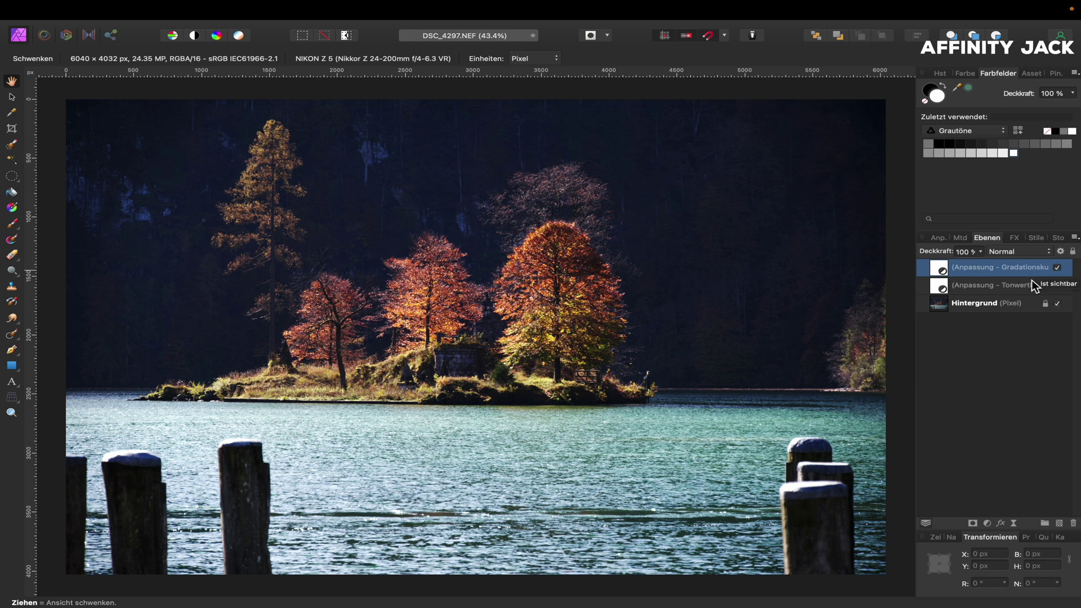
{"action": "left_click", "coordinate": [971, 289]}
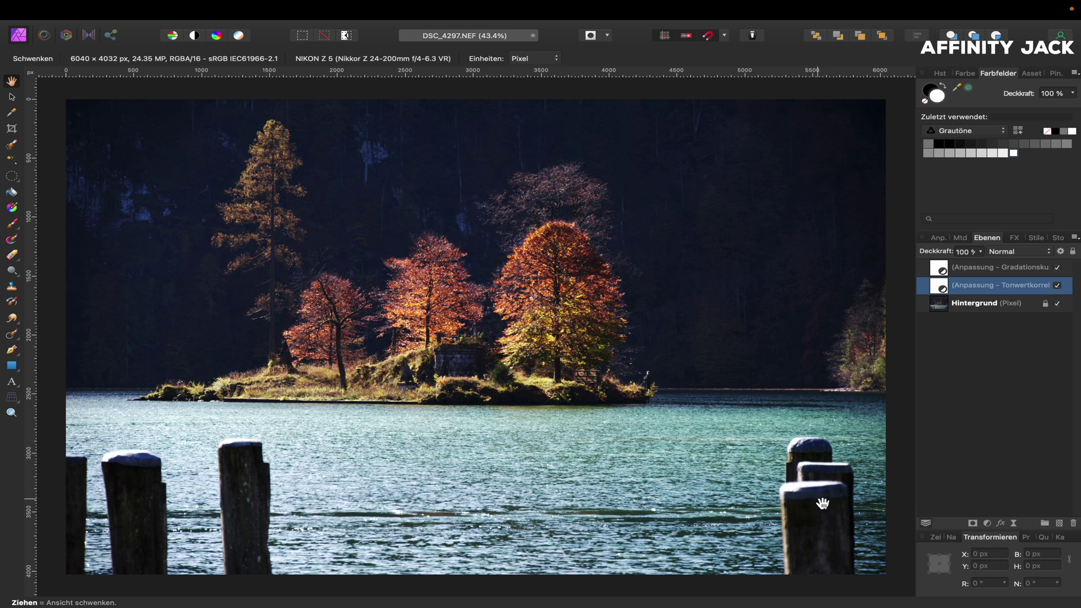
Paint black on the Levels mask over the three foreground wooden posts
{"action": "key", "text": "x"}
{"action": "key", "text": "b"}
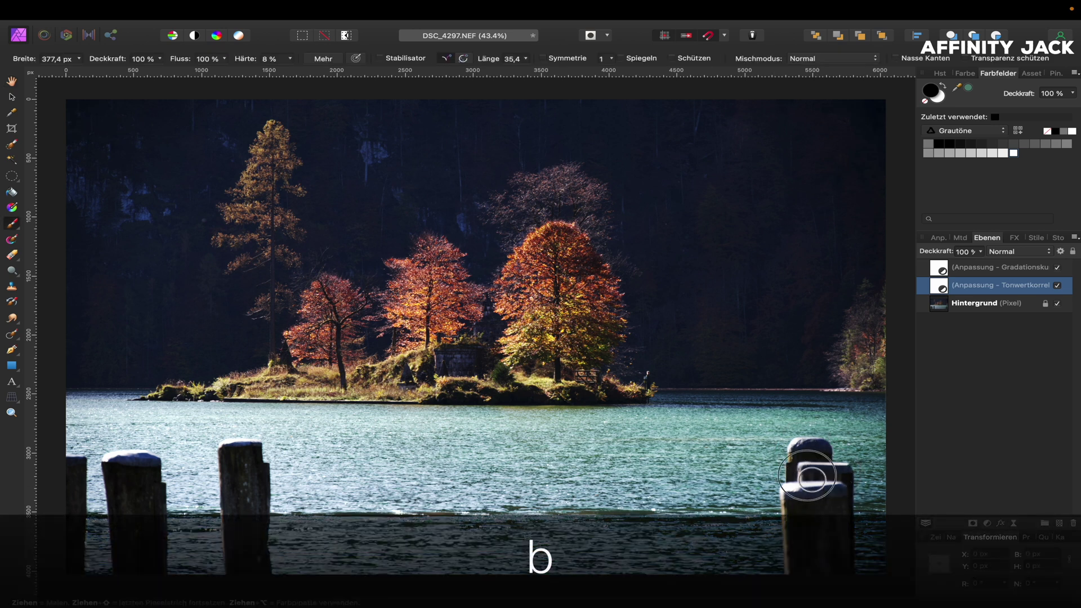
{"action": "left_click_drag", "start_coordinate": [810, 451], "coordinate": [809, 514]}
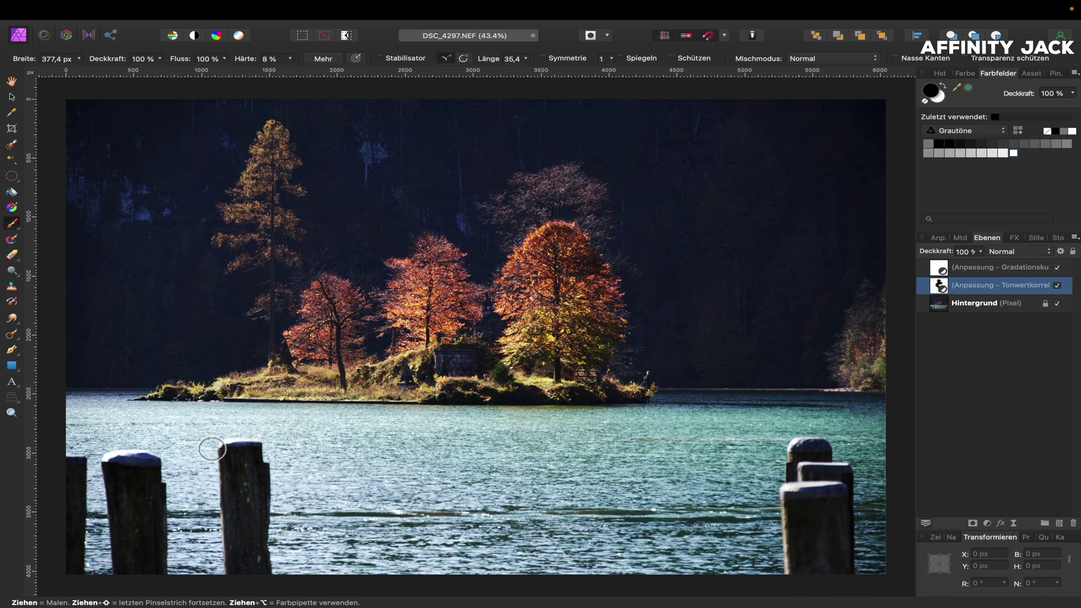
{"action": "mouse_move", "coordinate": [236, 452]}
{"action": "left_mouse_down"}
{"action": "mouse_move", "coordinate": [249, 536]}
{"action": "mouse_move", "coordinate": [244, 456]}
{"action": "left_mouse_up"}
{"action": "left_click_drag", "start_coordinate": [151, 467], "coordinate": [137, 463]}
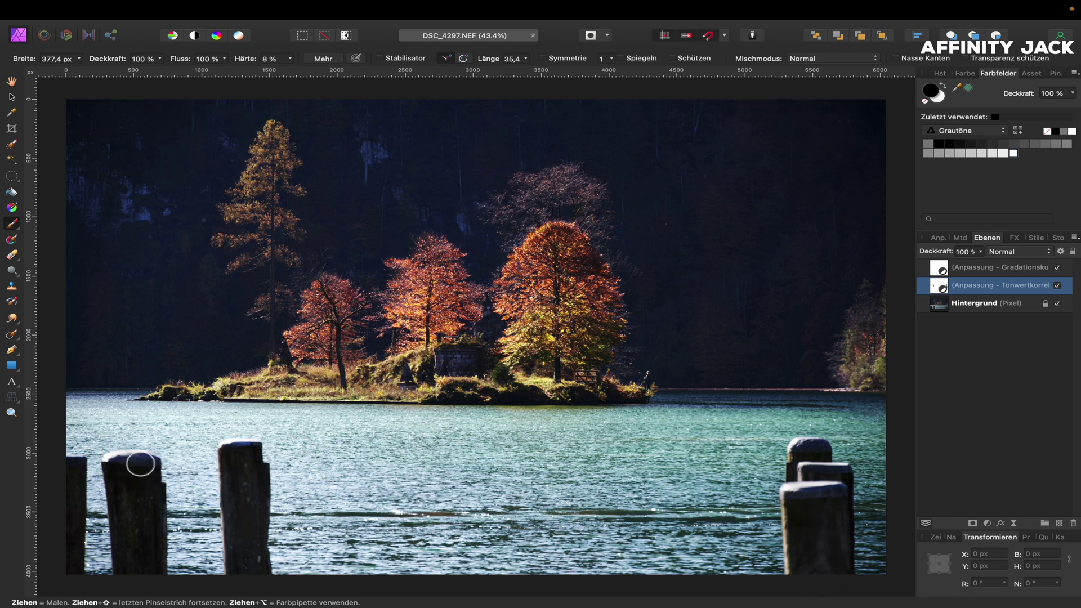
{"action": "left_click_drag", "start_coordinate": [251, 454], "coordinate": [234, 451]}
{"action": "left_click", "coordinate": [817, 450]}
Paint black on the Curves layer mask over the right-hand post
{"action": "left_click", "coordinate": [950, 273]}
{"action": "left_click", "coordinate": [817, 449]}
{"action": "left_click_drag", "start_coordinate": [817, 449], "coordinate": [827, 493]}
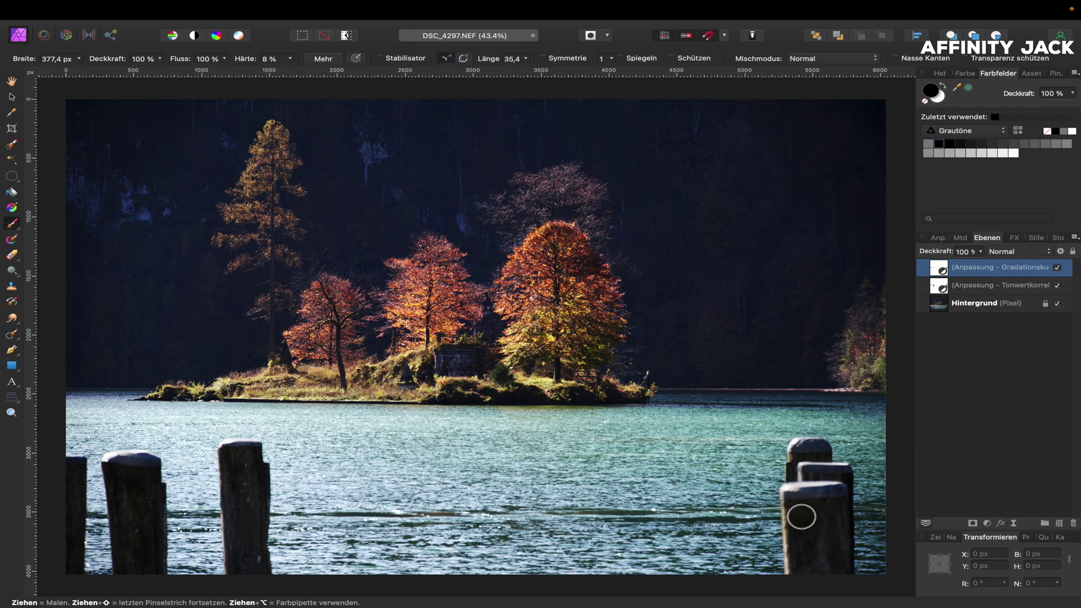
Add an Exposure adjustment set to about -1.087
{"action": "left_click", "coordinate": [986, 523]}
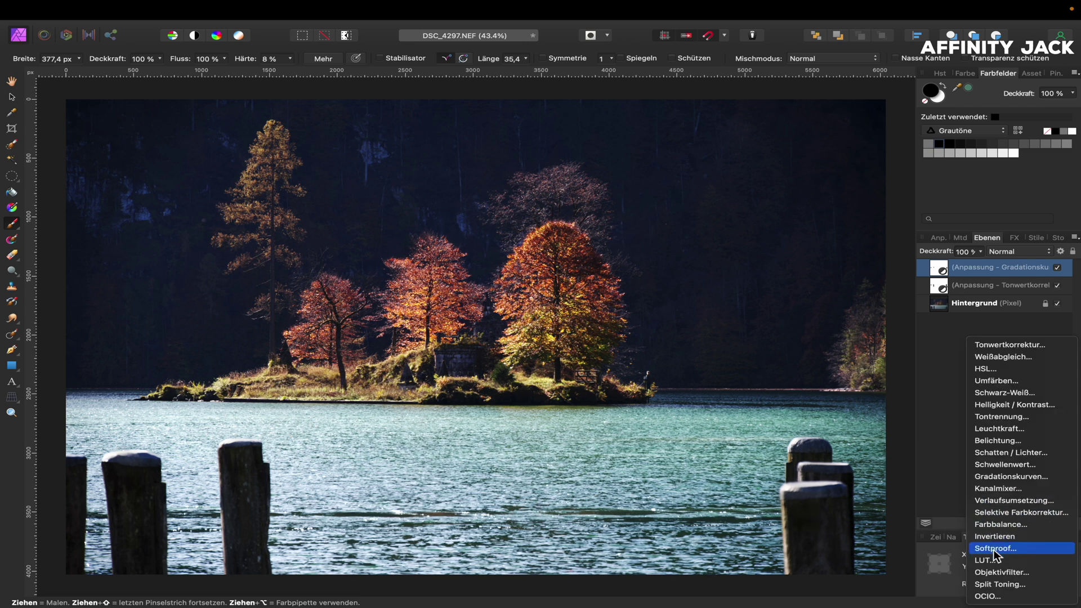
{"action": "left_click", "coordinate": [996, 441]}
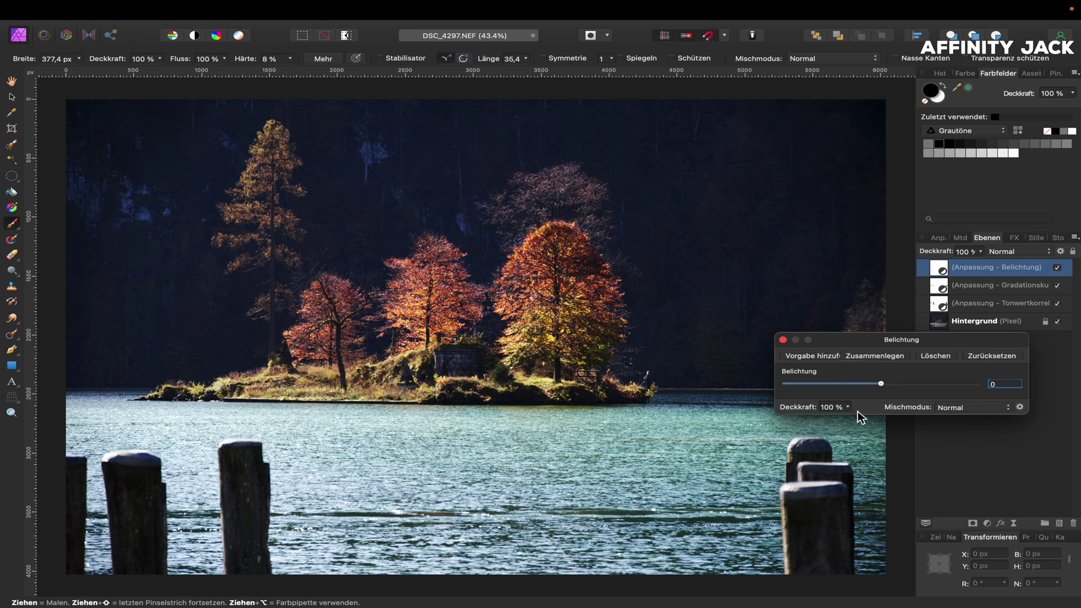
{"action": "left_click_drag", "start_coordinate": [880, 384], "coordinate": [865, 384]}
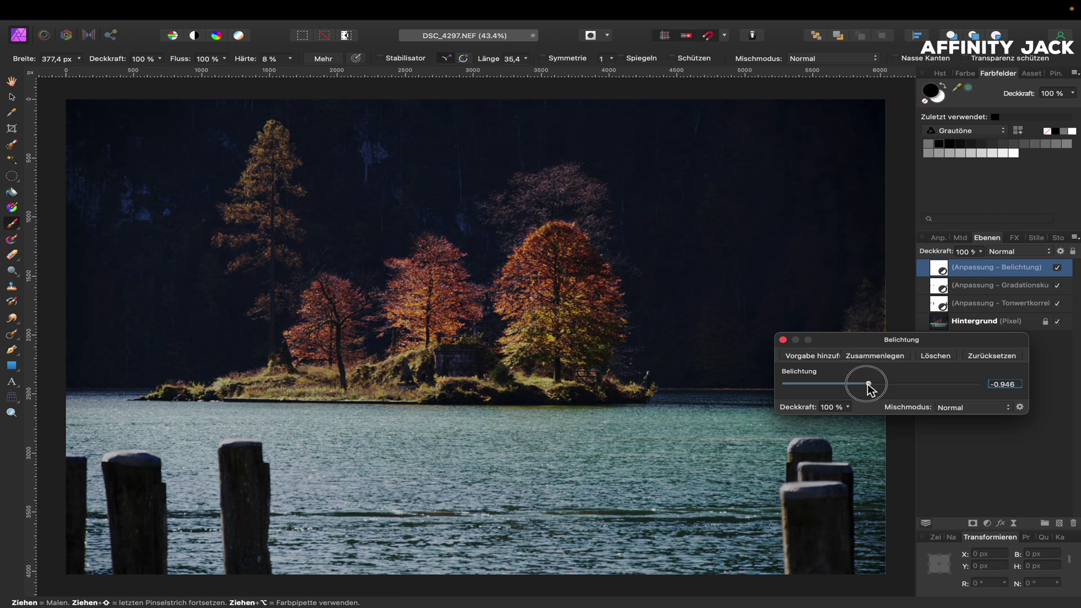
{"action": "left_click_drag", "start_coordinate": [864, 385], "coordinate": [867, 386]}
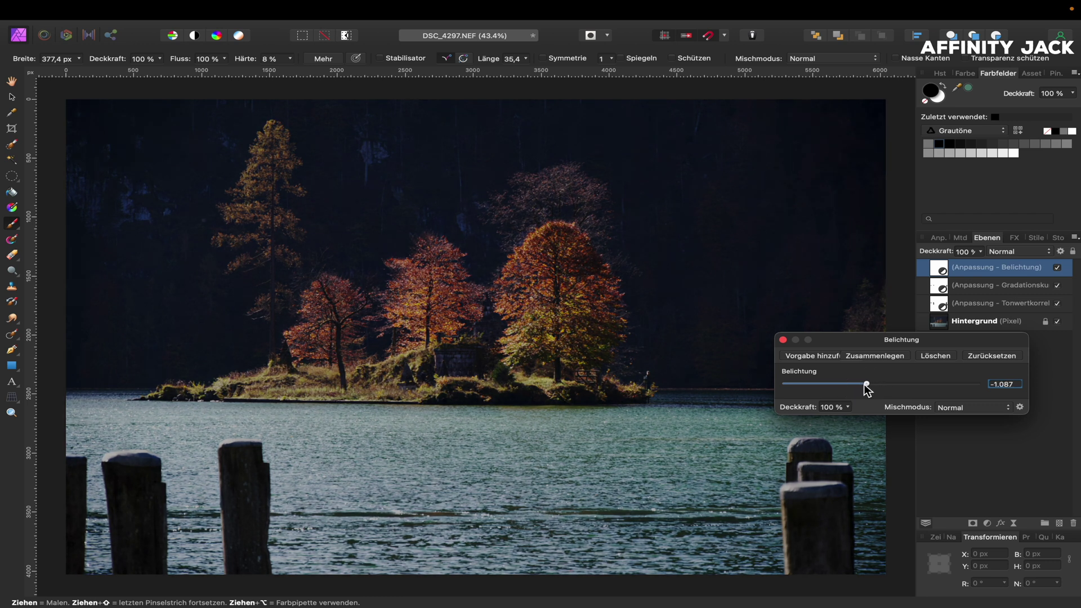
{"action": "left_click", "coordinate": [782, 340]}
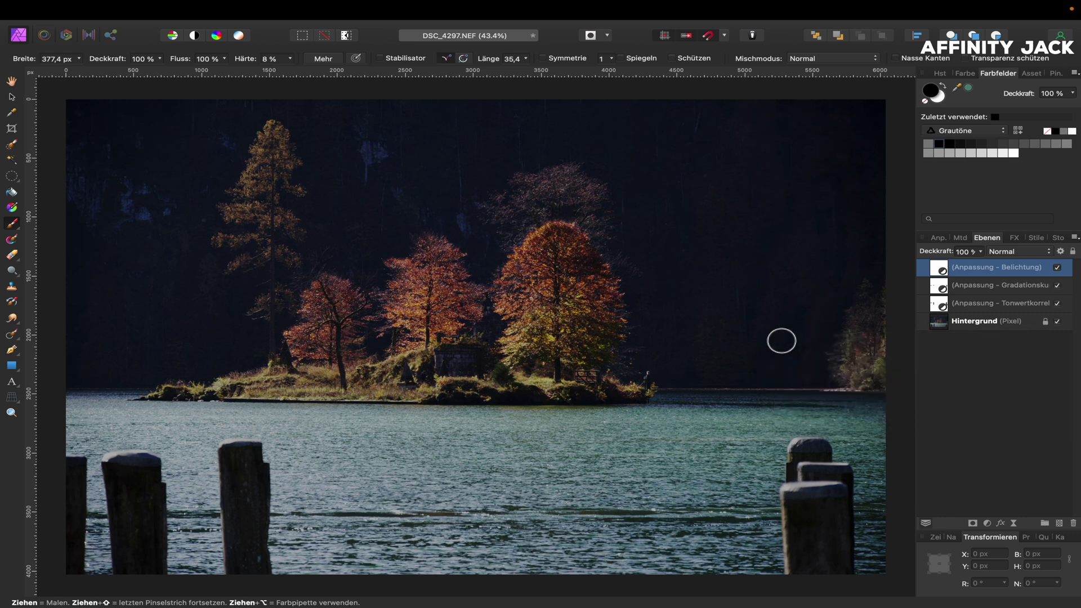
Invert the Exposure mask and set a white brush of about 1242 px
{"action": "key", "text": "super+i"}
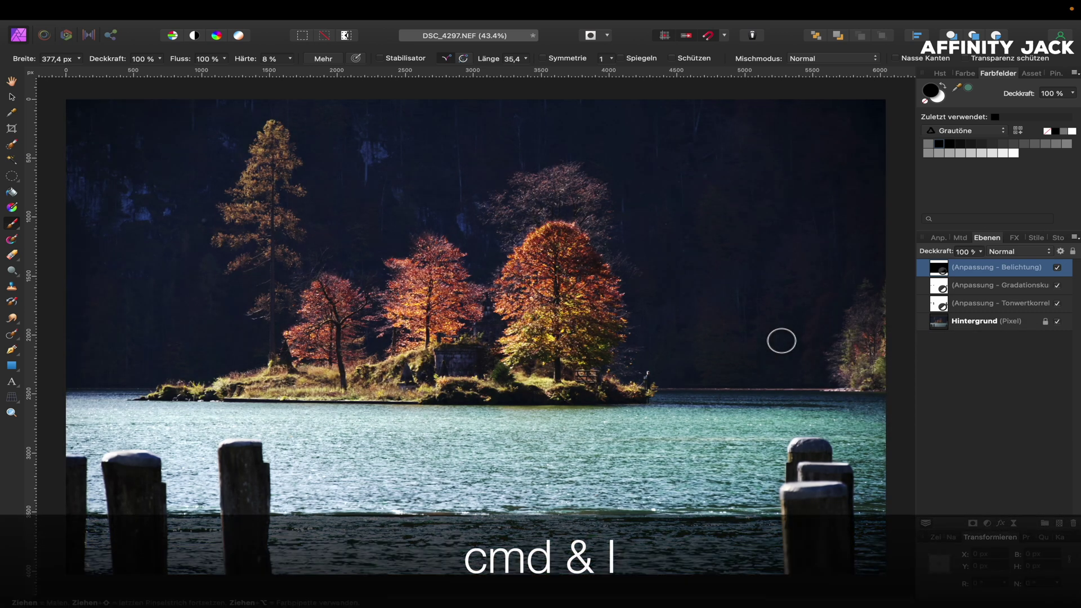
{"action": "key", "text": "x"}
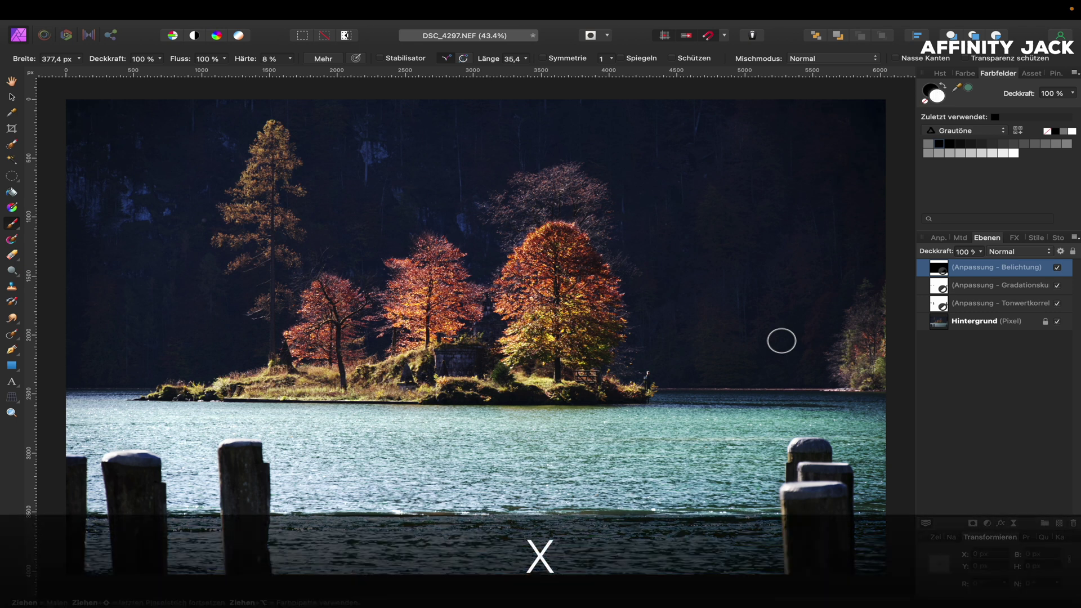
{"action": "left_click_drag", "start_coordinate": [412, 531], "coordinate": [496, 531]}
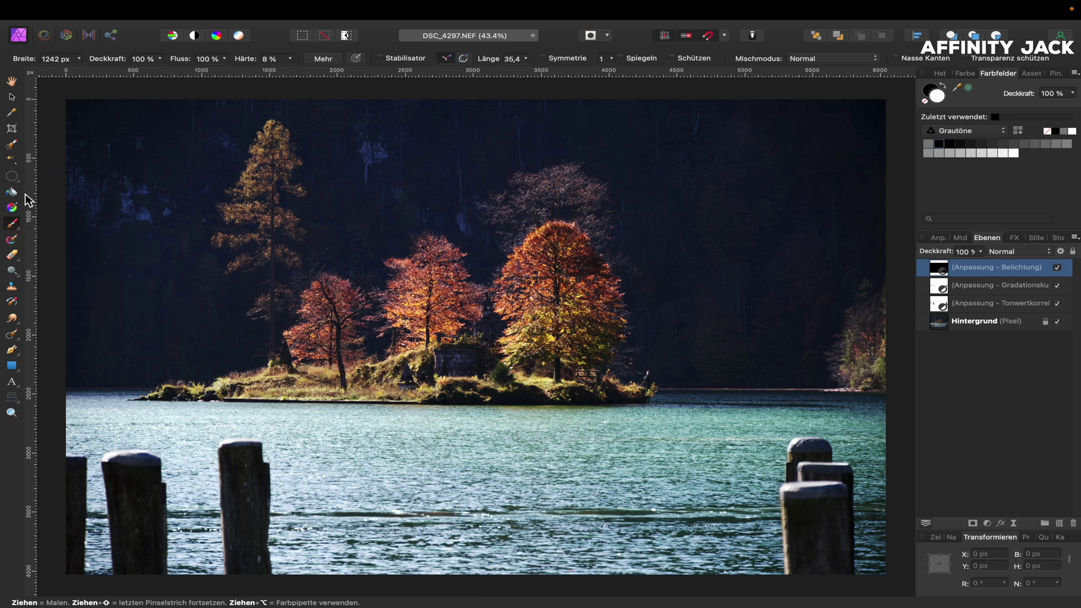
Draw a linear gradient on the Exposure mask fading the darkening up from the bottom edge
{"action": "left_click", "coordinate": [15, 209]}
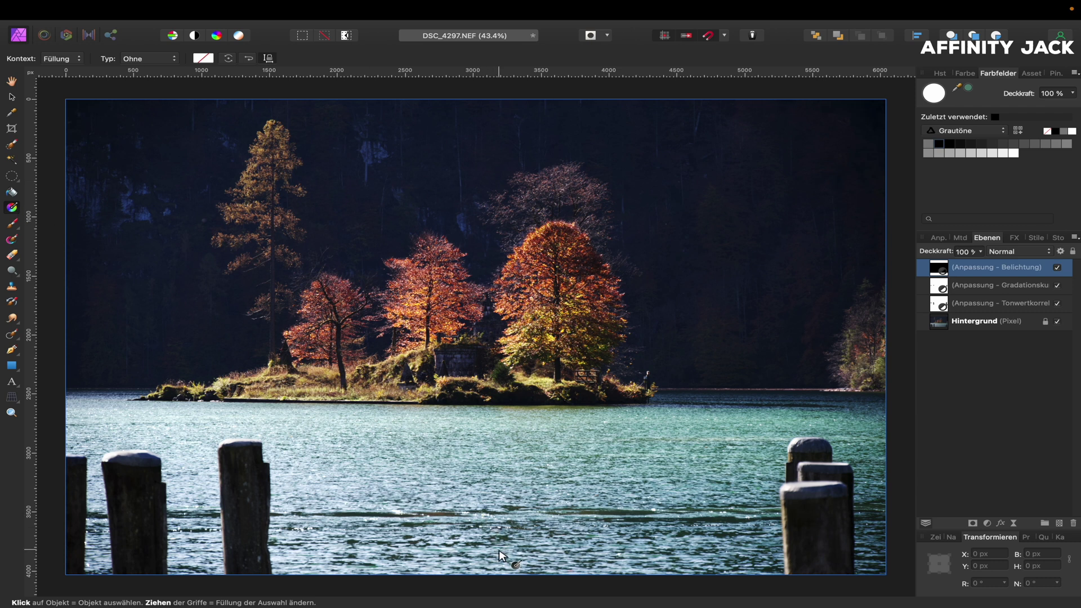
{"action": "left_click_drag", "start_coordinate": [505, 570], "coordinate": [503, 498]}
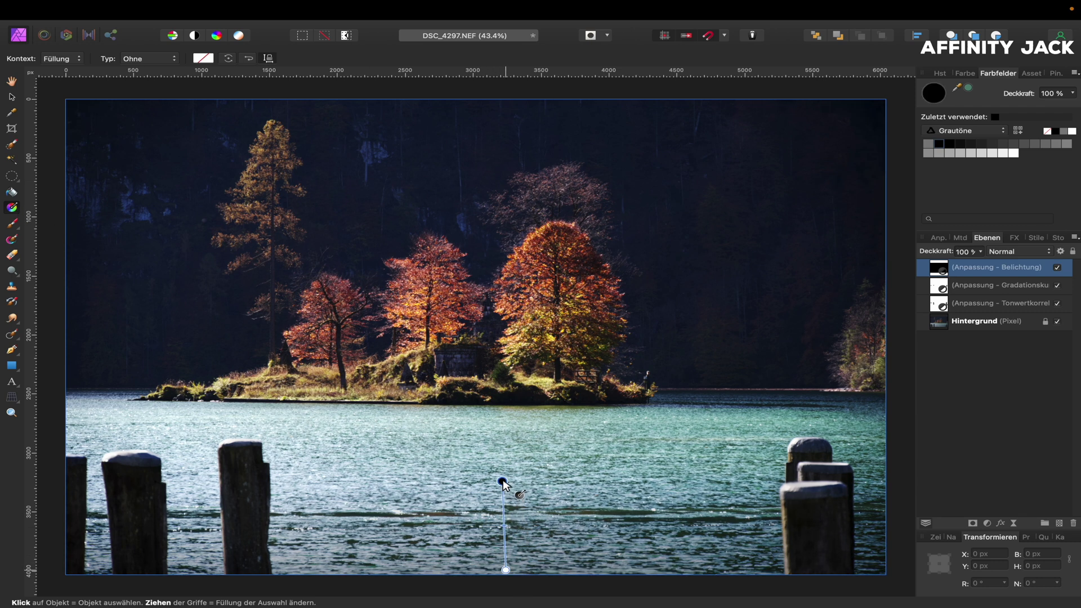
{"action": "left_click_drag", "start_coordinate": [504, 497], "coordinate": [502, 445]}
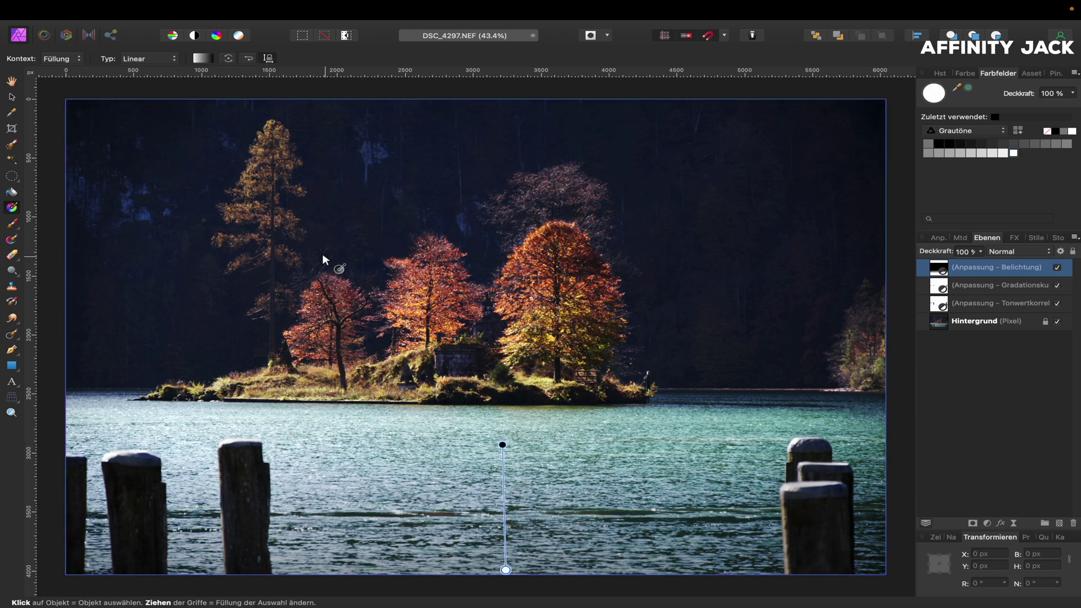
{"action": "left_click", "coordinate": [199, 59]}
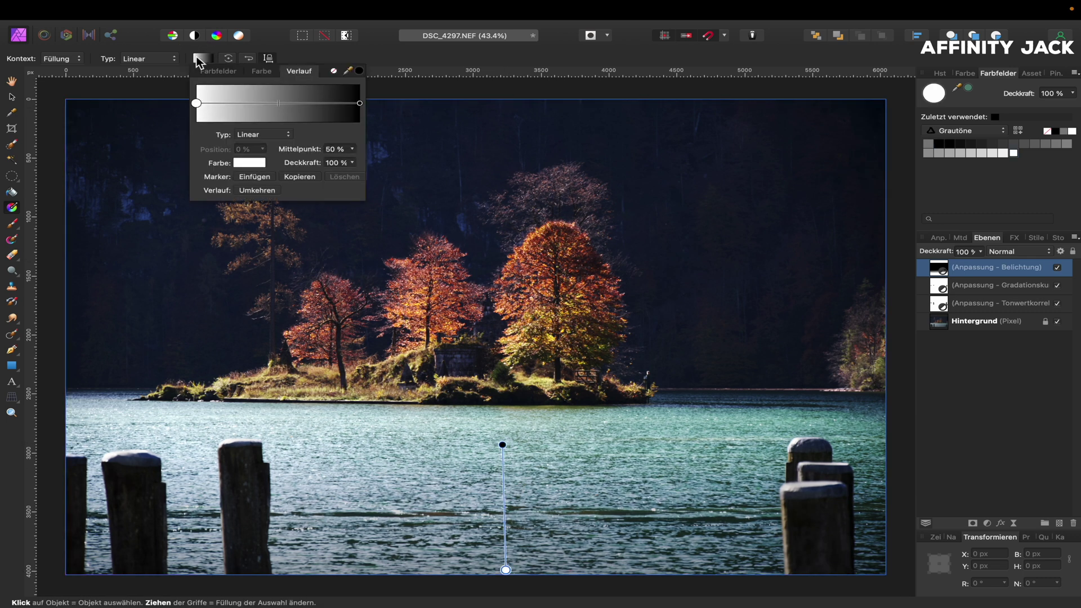
{"action": "left_click", "coordinate": [196, 56]}
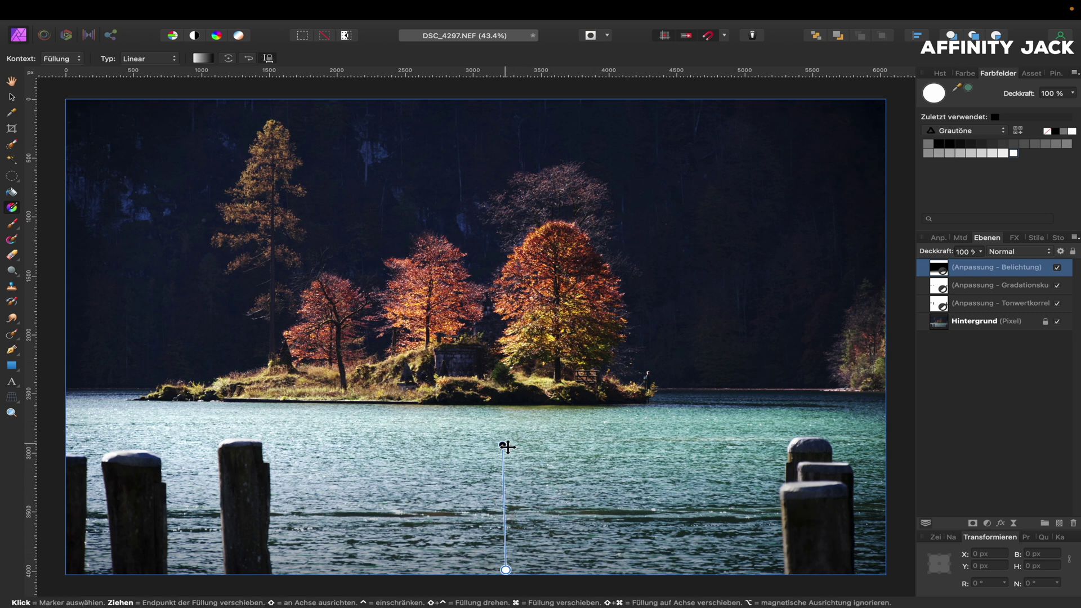
{"action": "left_click_drag", "start_coordinate": [502, 445], "coordinate": [503, 439]}
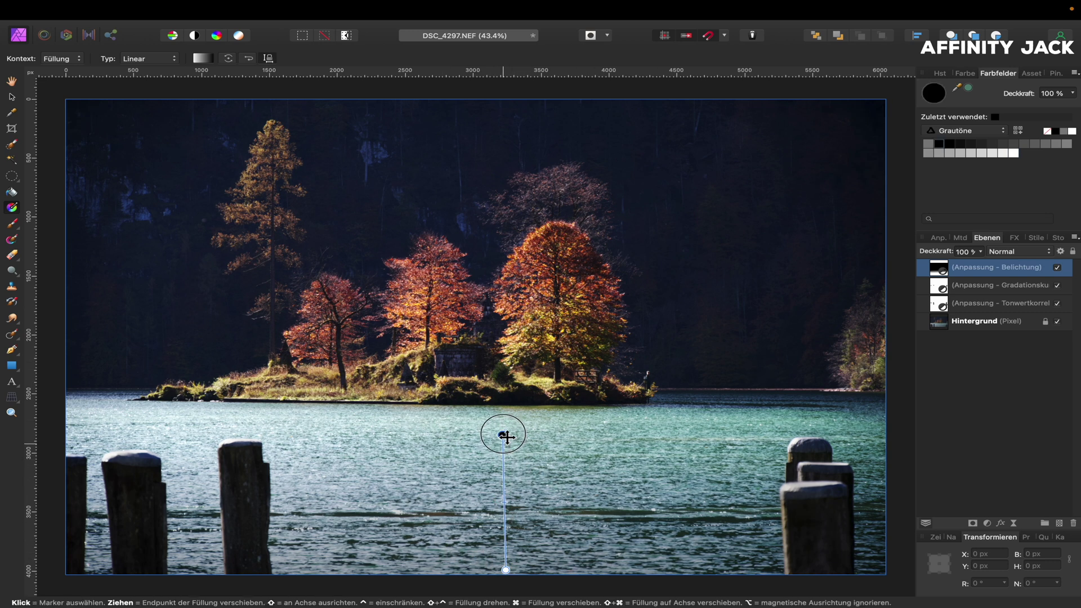
Lower the Exposure adjustment further to -2.585
{"action": "double_click", "coordinate": [941, 269]}
{"action": "left_click_drag", "start_coordinate": [866, 384], "coordinate": [847, 389]}
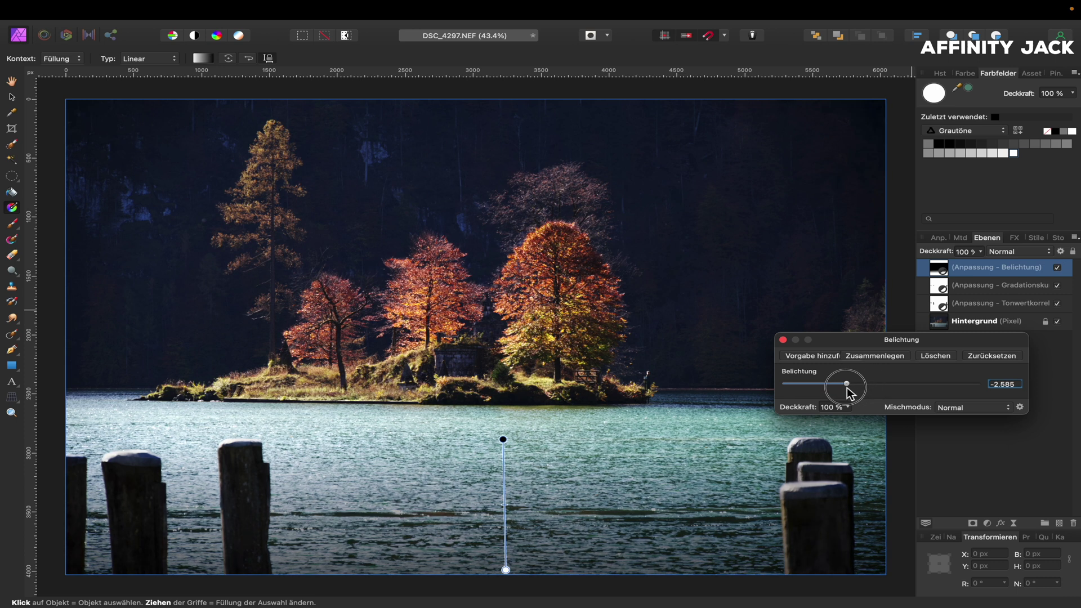
{"action": "left_click", "coordinate": [783, 339]}
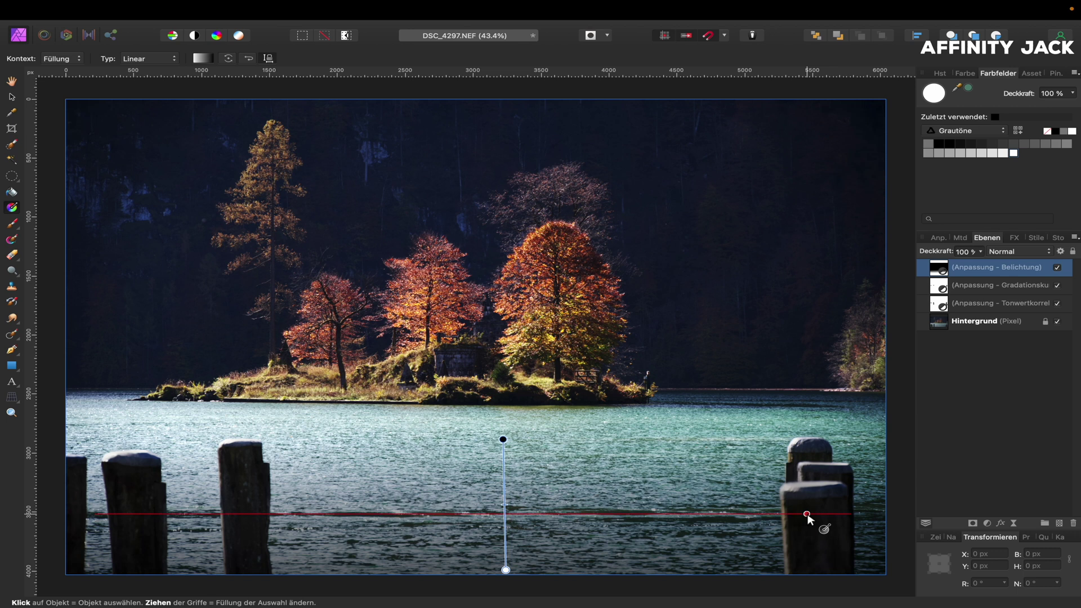
With a black 680.5 px brush, paint exposure darkening off parts of the water
{"action": "key", "text": "b"}
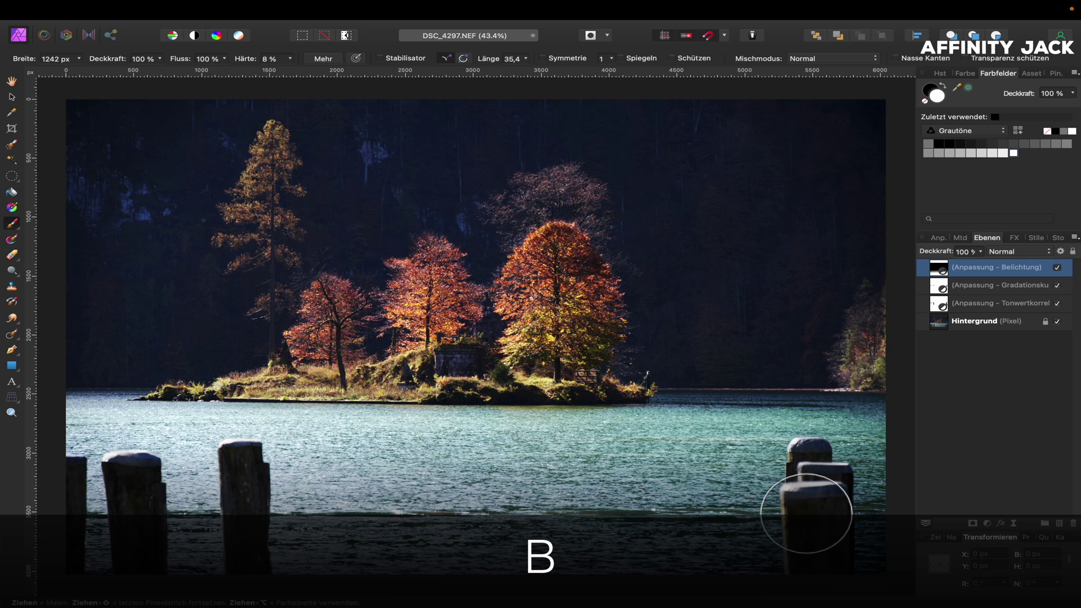
{"action": "key", "text": "x"}
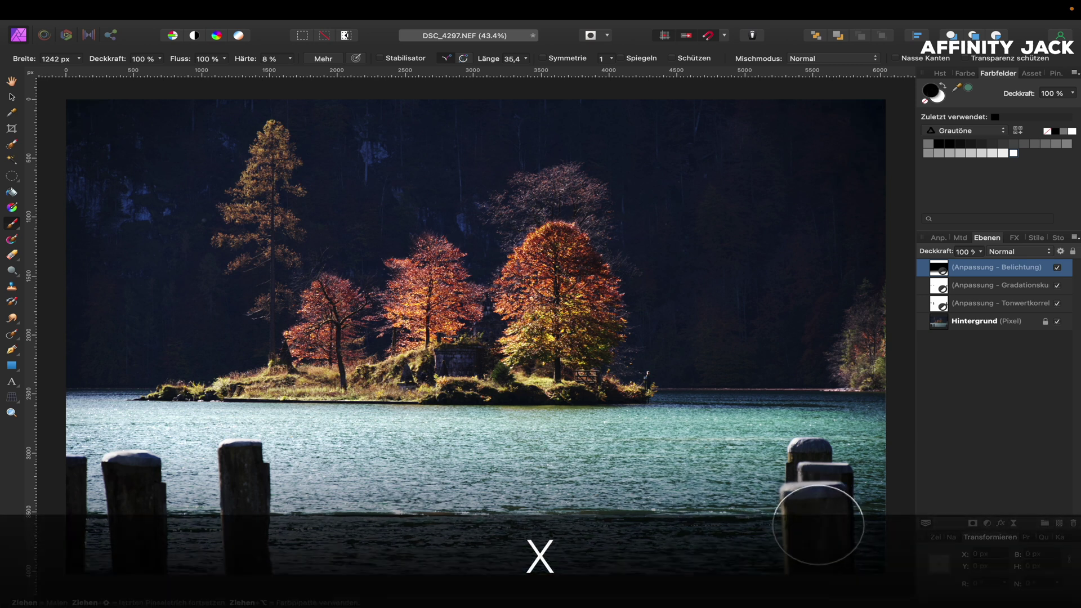
{"action": "left_click_drag", "start_coordinate": [422, 537], "coordinate": [412, 531]}
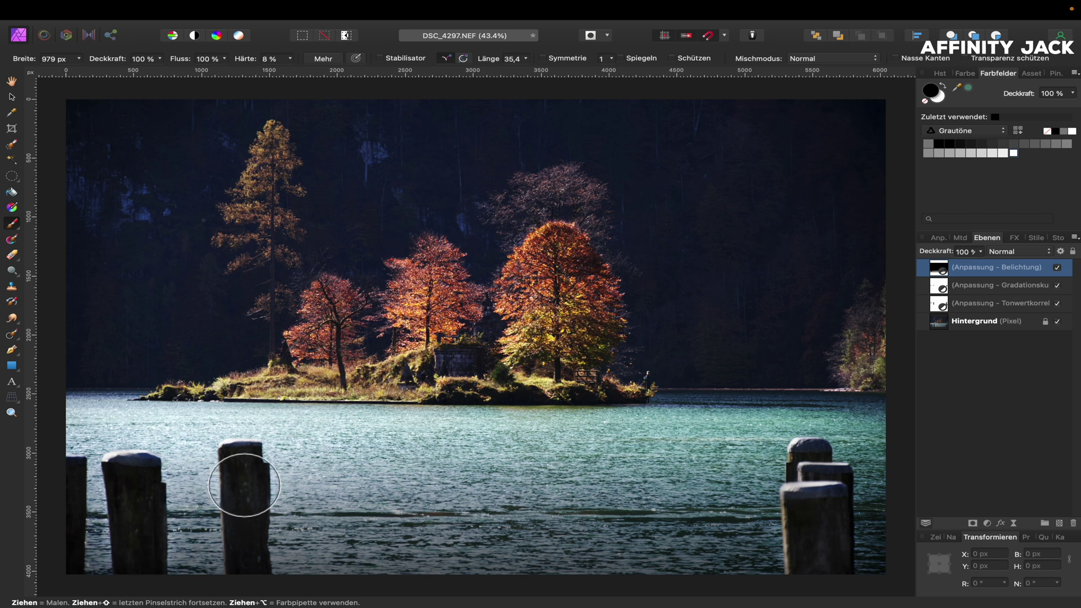
{"action": "left_click_drag", "start_coordinate": [245, 486], "coordinate": [208, 486]}
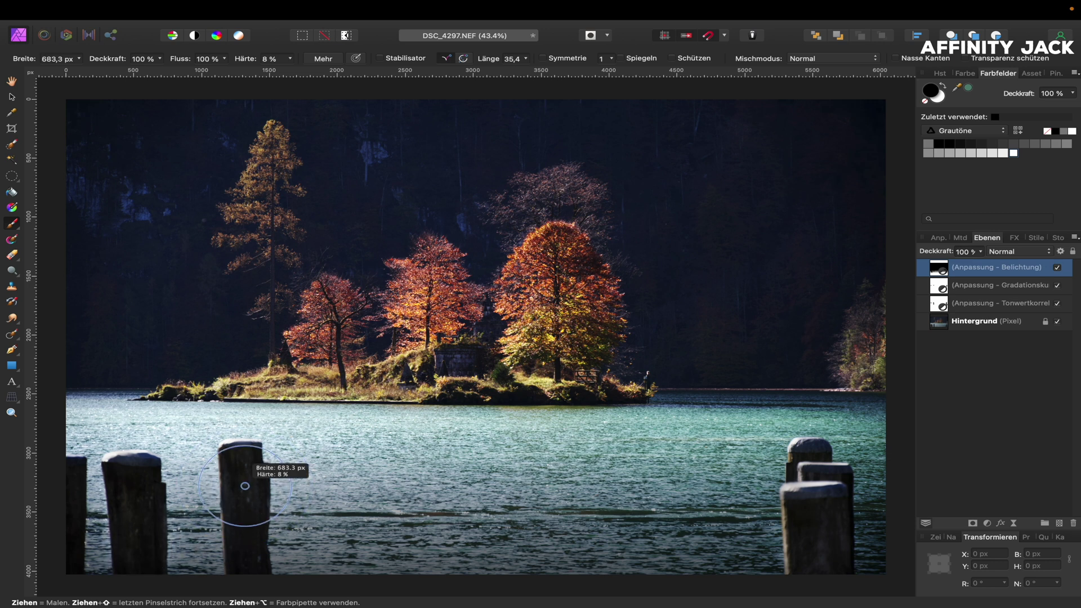
{"action": "left_click", "coordinate": [1058, 268]}
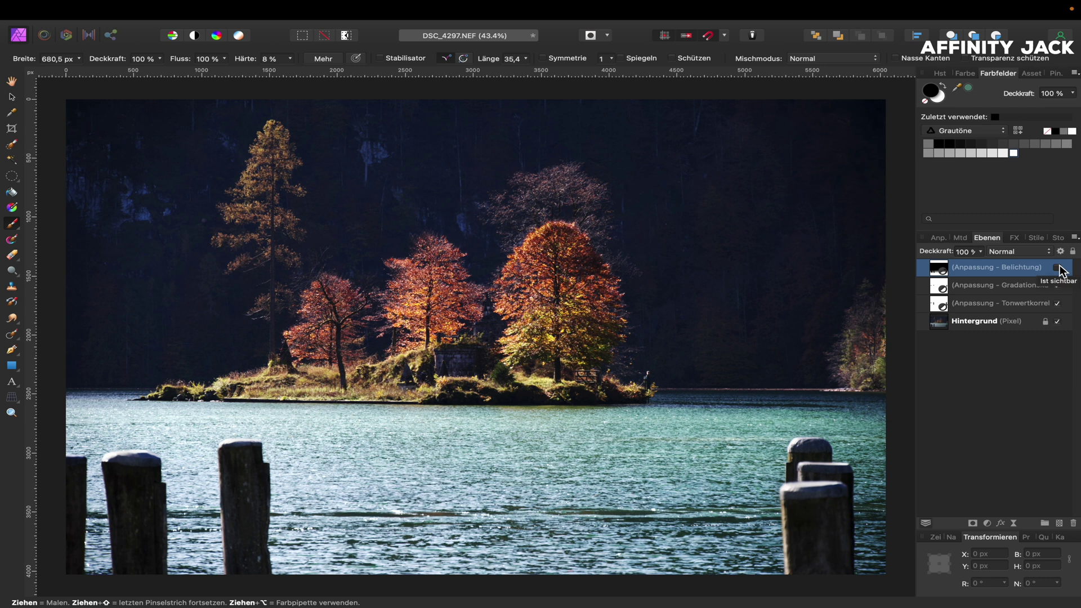
{"action": "left_click", "coordinate": [1058, 269]}
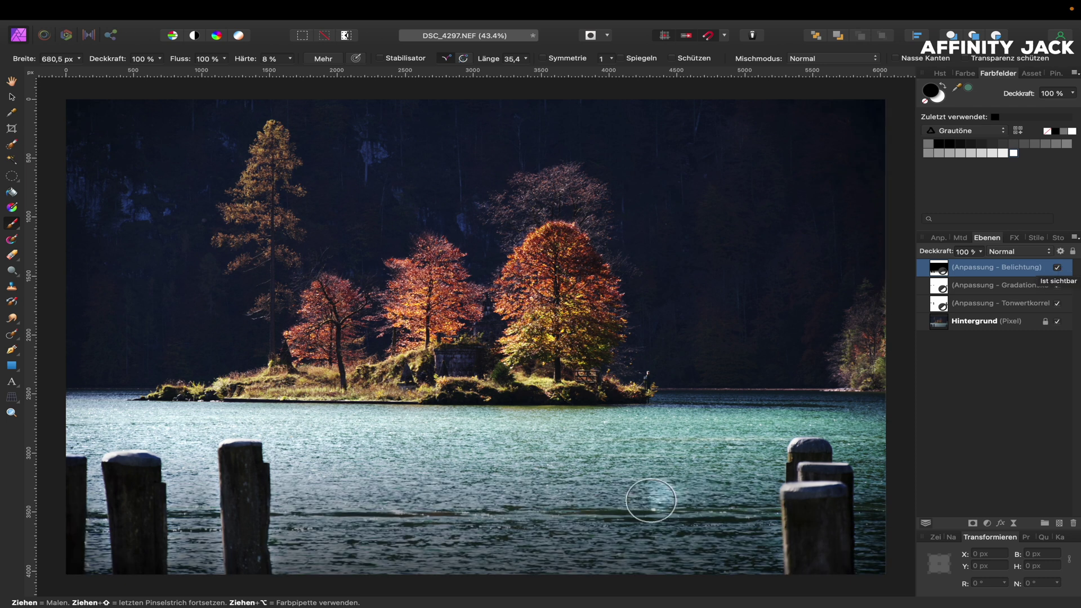
{"action": "left_click_drag", "start_coordinate": [531, 339], "coordinate": [545, 342]}
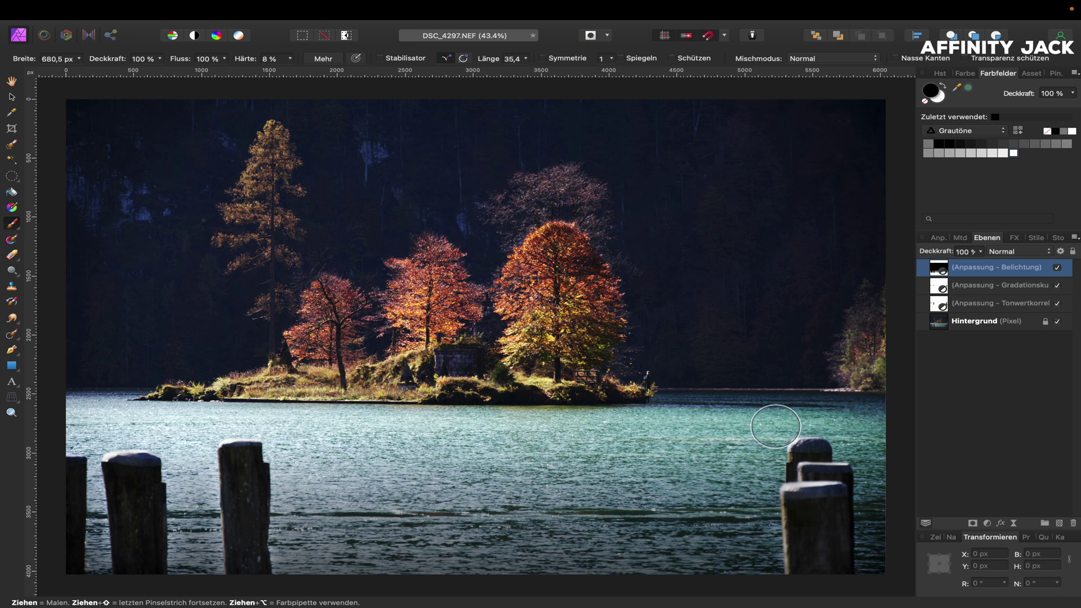
Add an HSL adjustment and sample the orange foliage as its hue range
{"action": "left_click", "coordinate": [987, 523]}
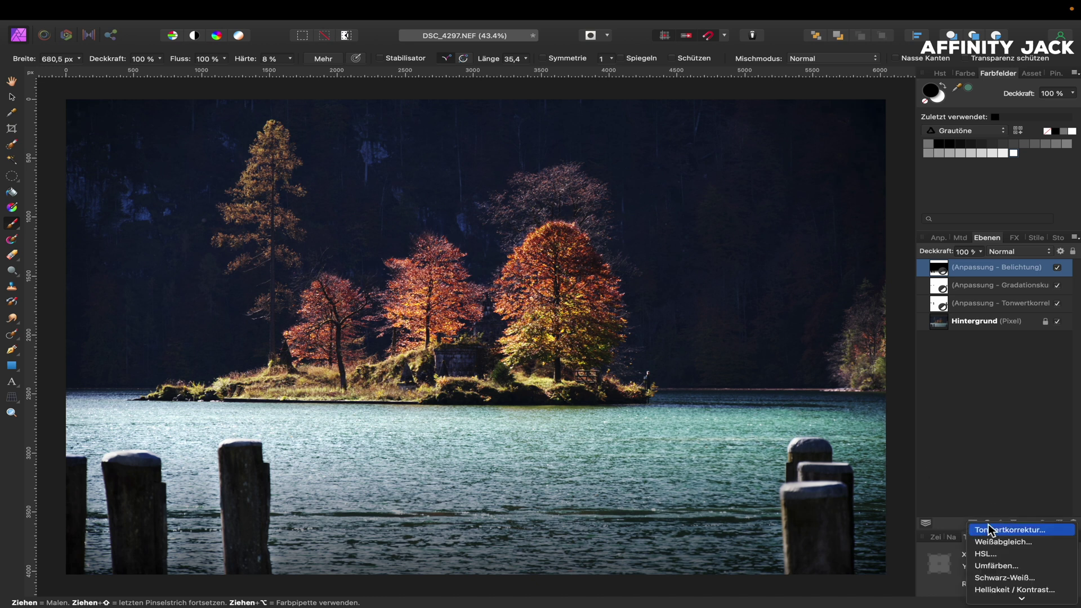
{"action": "left_click", "coordinate": [995, 553]}
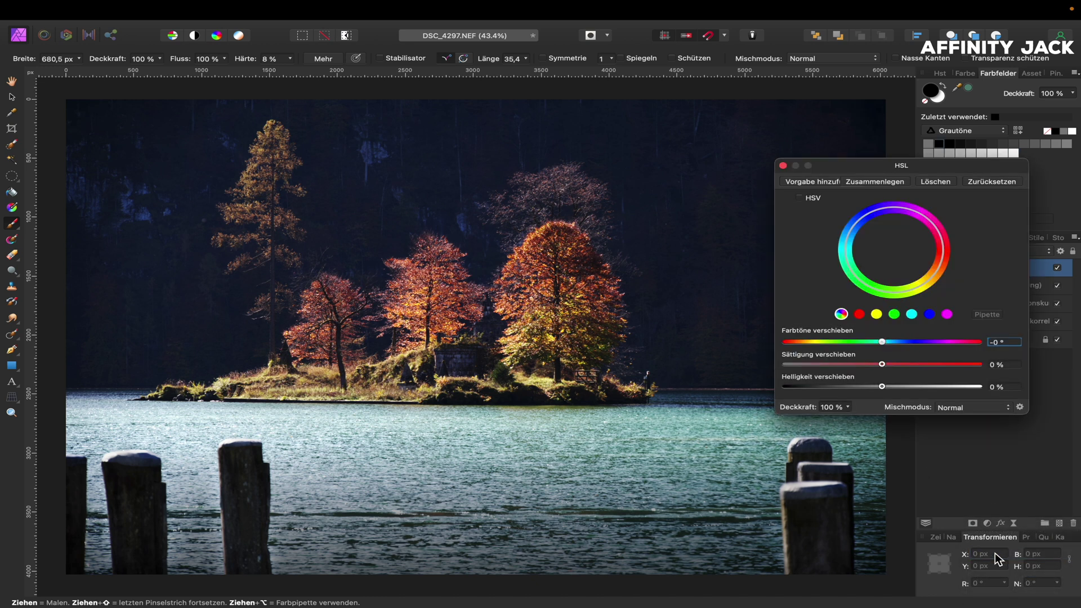
{"action": "left_click", "coordinate": [894, 314]}
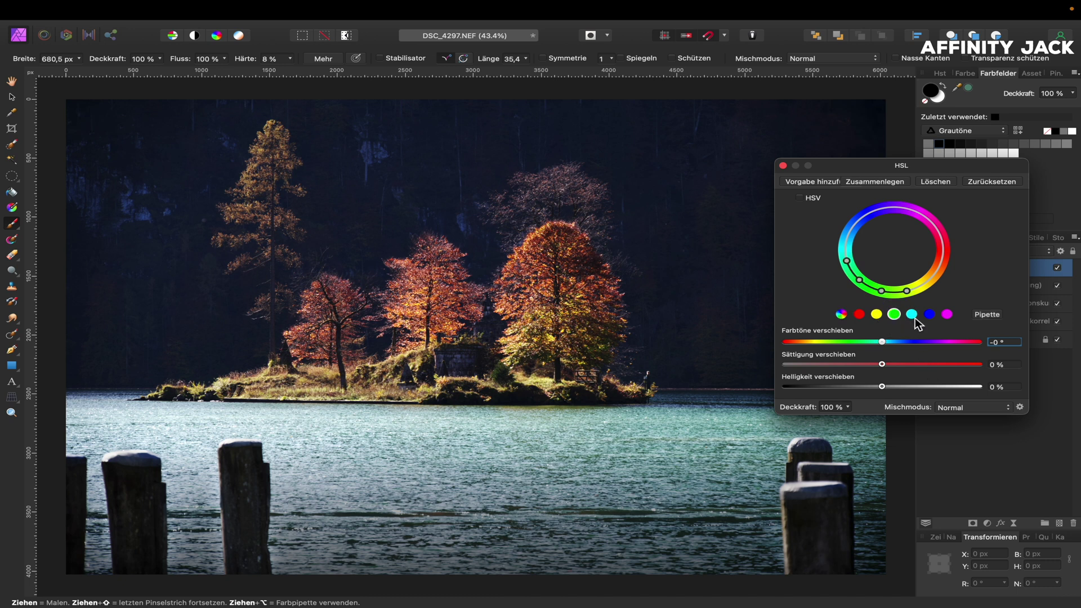
{"action": "left_click", "coordinate": [986, 317]}
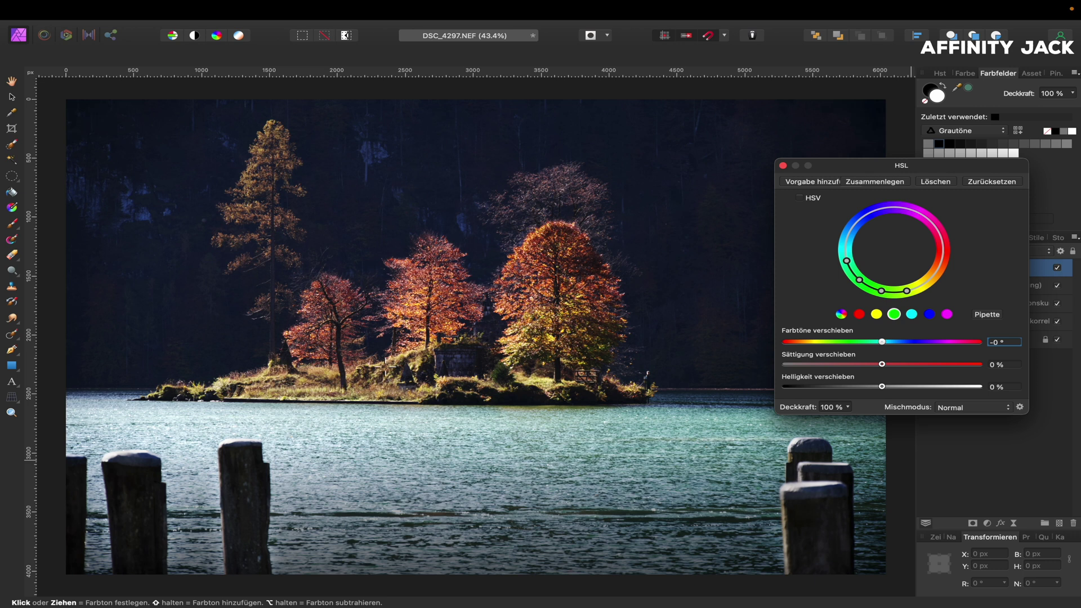
{"action": "left_click", "coordinate": [309, 392]}
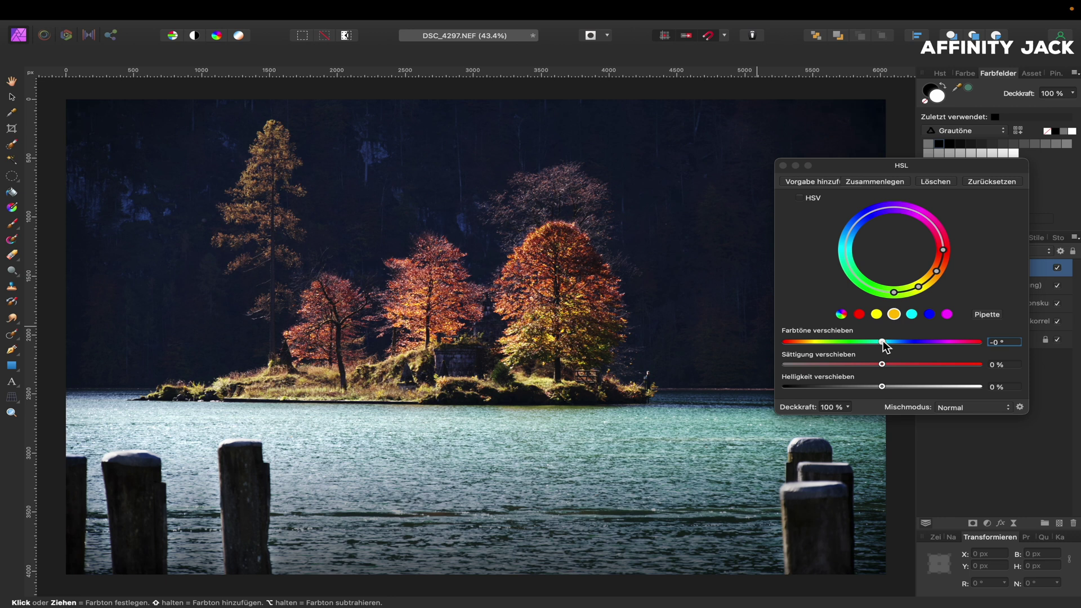
Set the HSL hue shift to -18°, lightness -26% and saturation 7%
{"action": "left_click_drag", "start_coordinate": [883, 340], "coordinate": [873, 343]}
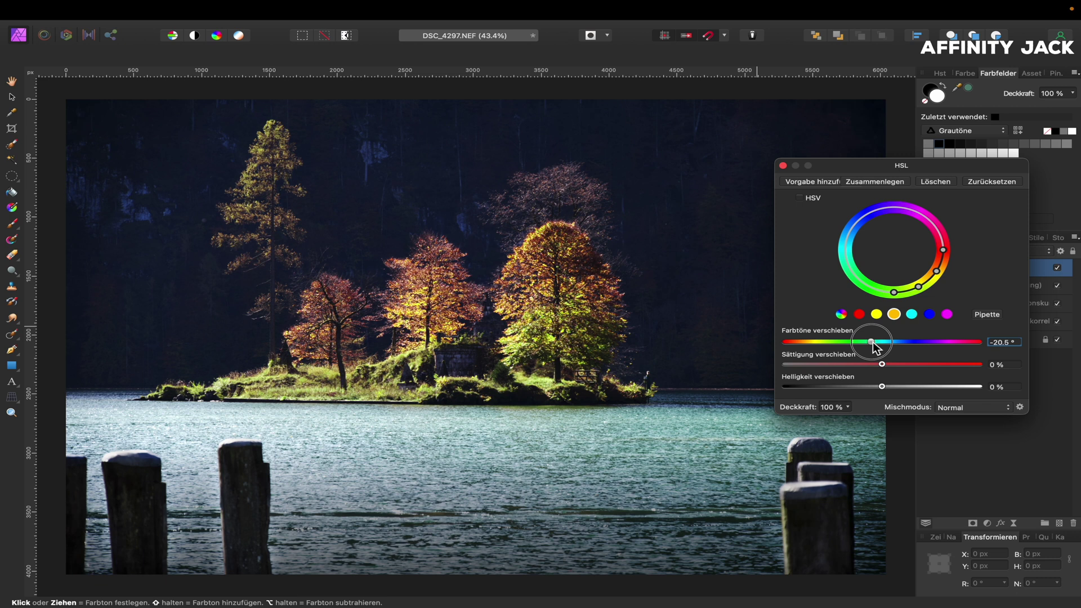
{"action": "left_click_drag", "start_coordinate": [874, 345], "coordinate": [878, 347]}
{"action": "left_click_drag", "start_coordinate": [882, 387], "coordinate": [870, 388]}
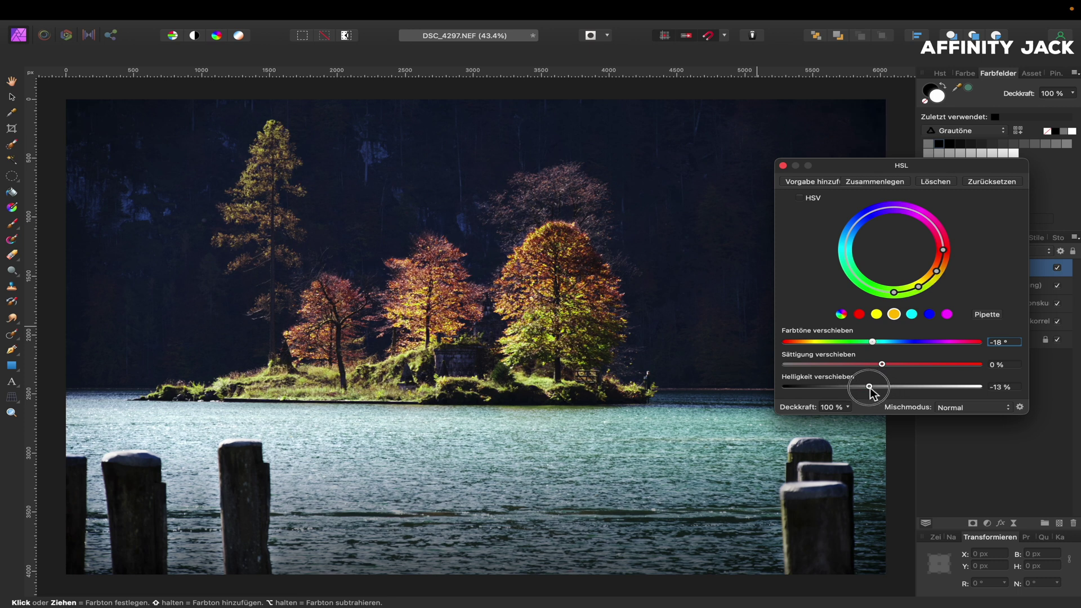
{"action": "left_click_drag", "start_coordinate": [867, 387], "coordinate": [857, 388]}
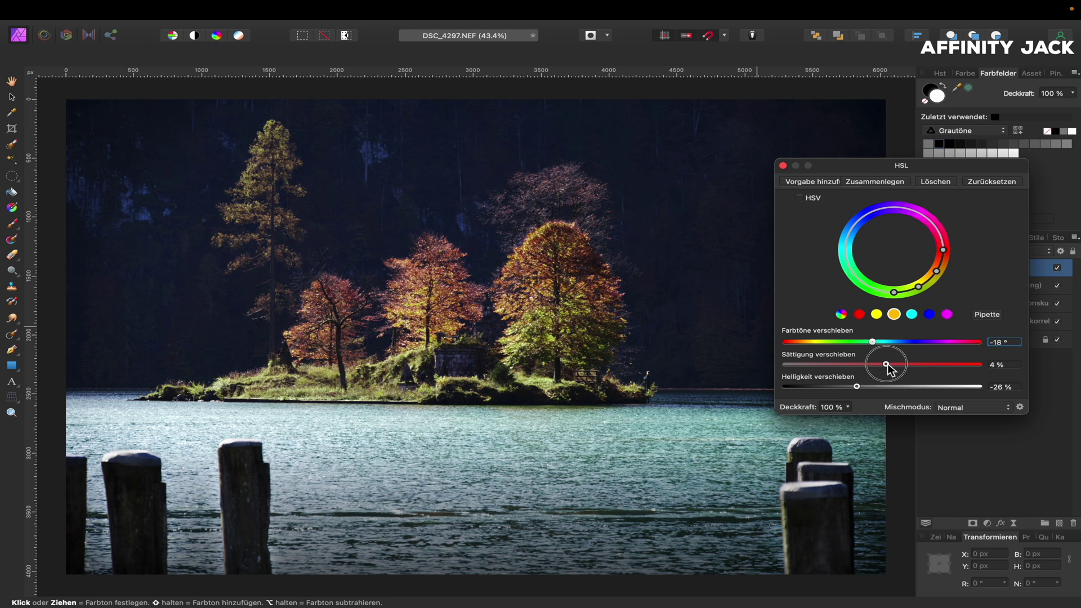
{"action": "left_click_drag", "start_coordinate": [887, 364], "coordinate": [890, 363]}
{"action": "left_click", "coordinate": [783, 165]}
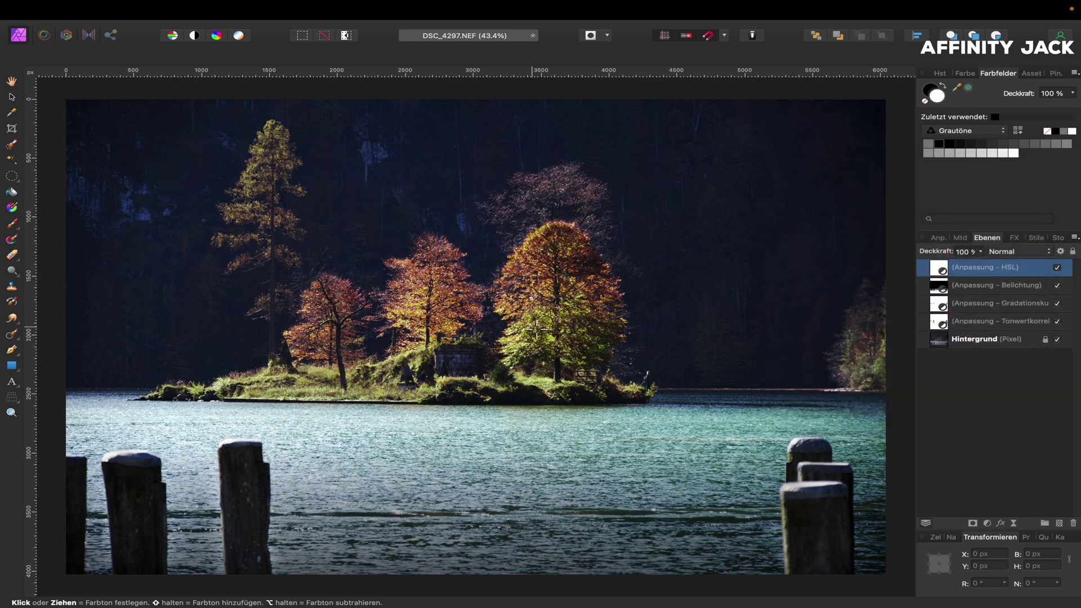
Compare the HSL layer on and off, invert its mask, and set a white brush
{"action": "left_click", "coordinate": [1057, 267]}
{"action": "left_click", "coordinate": [1058, 269]}
{"action": "key", "text": "super+i"}
{"action": "key", "text": "b"}
{"action": "key", "text": "x"}
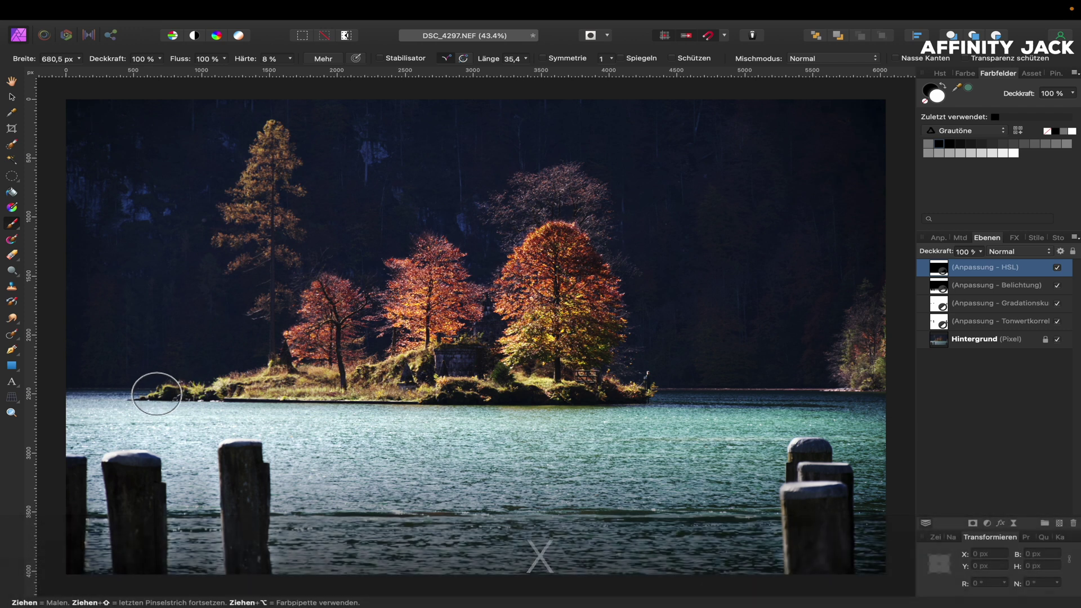
Paint the HSL effect back along the island and compare it toggled
{"action": "left_click_drag", "start_coordinate": [152, 386], "coordinate": [705, 367]}
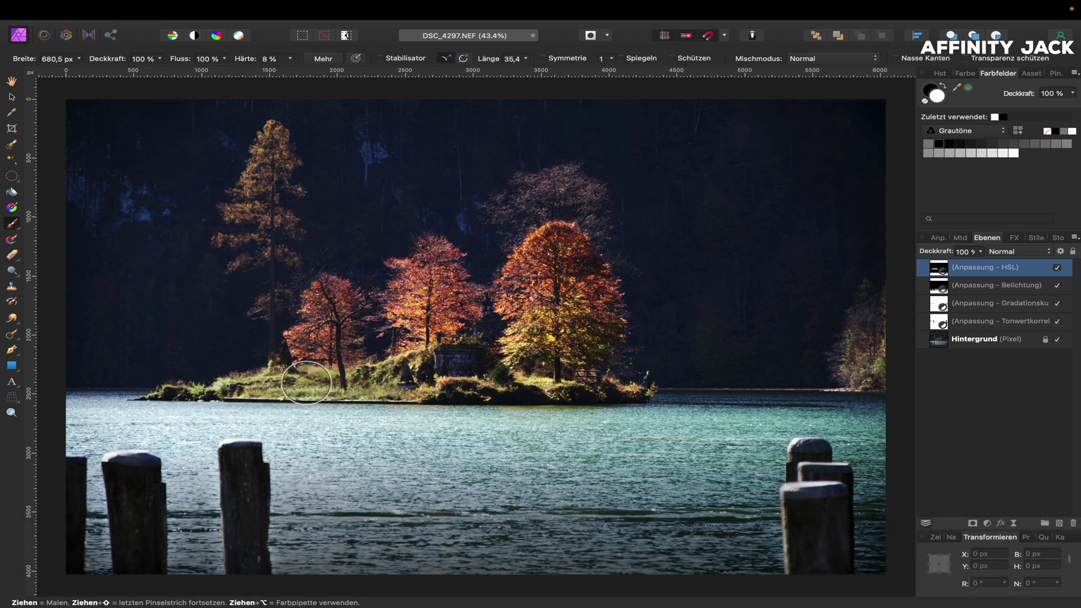
{"action": "left_click", "coordinate": [1057, 268]}
{"action": "left_click", "coordinate": [1058, 270]}
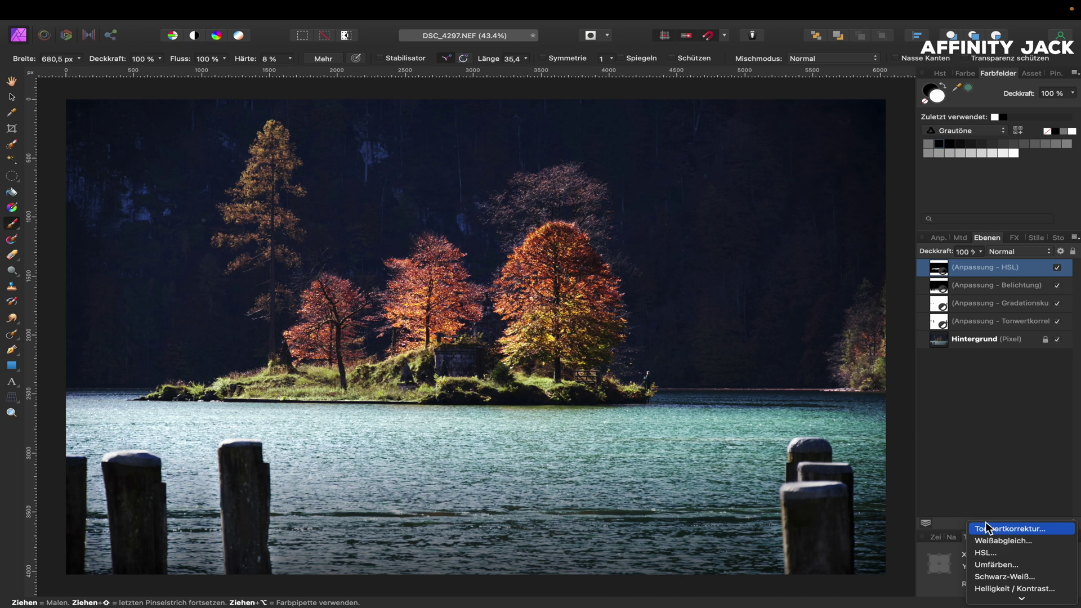
Add a second HSL from the yellow-orange leaves: hue 17.8°, lightness -7%, mask inverted
{"action": "left_click", "coordinate": [985, 552]}
{"action": "left_click", "coordinate": [991, 317]}
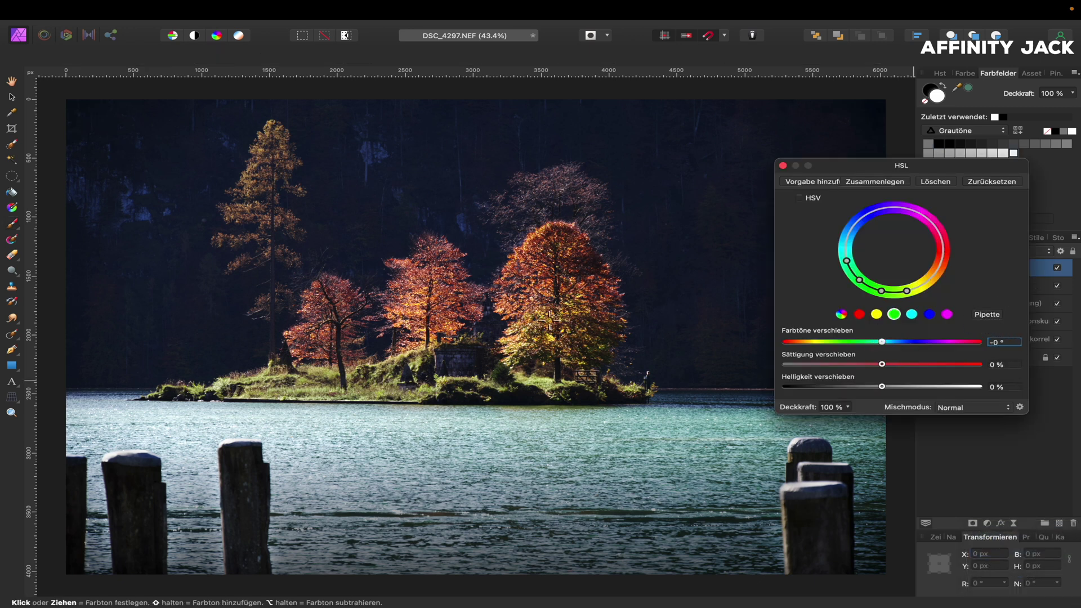
{"action": "left_click", "coordinate": [545, 315]}
{"action": "left_click_drag", "start_coordinate": [882, 343], "coordinate": [893, 347]}
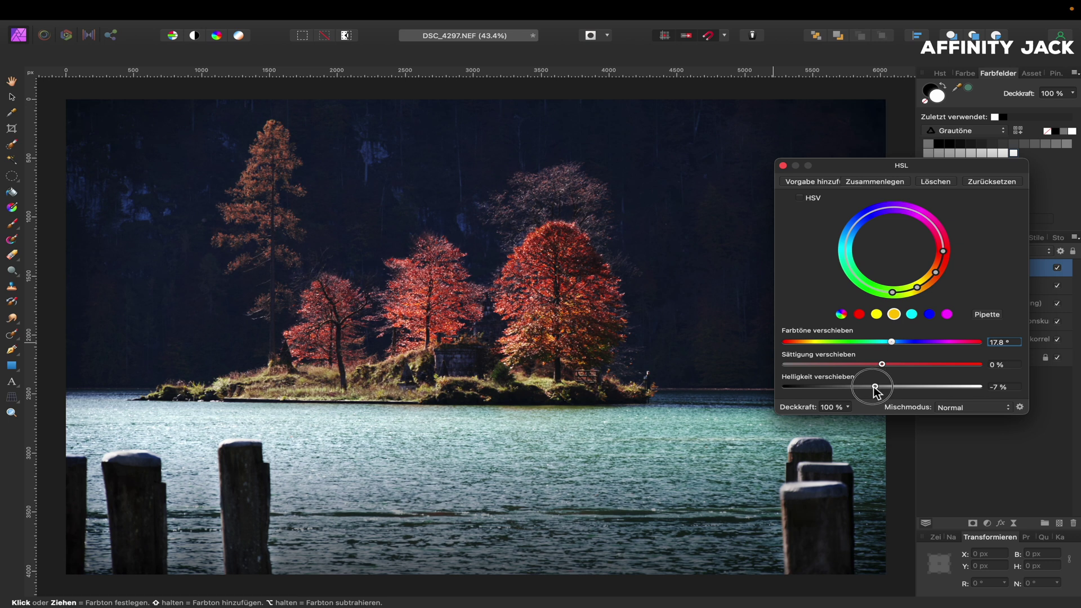
{"action": "left_click", "coordinate": [783, 166]}
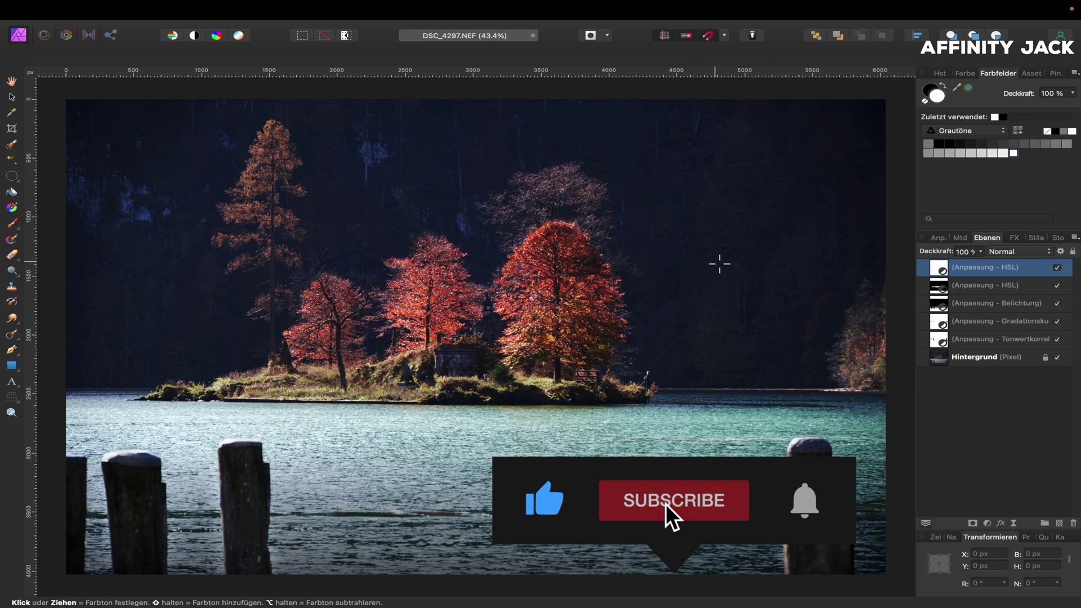
{"action": "key", "text": "super+i"}
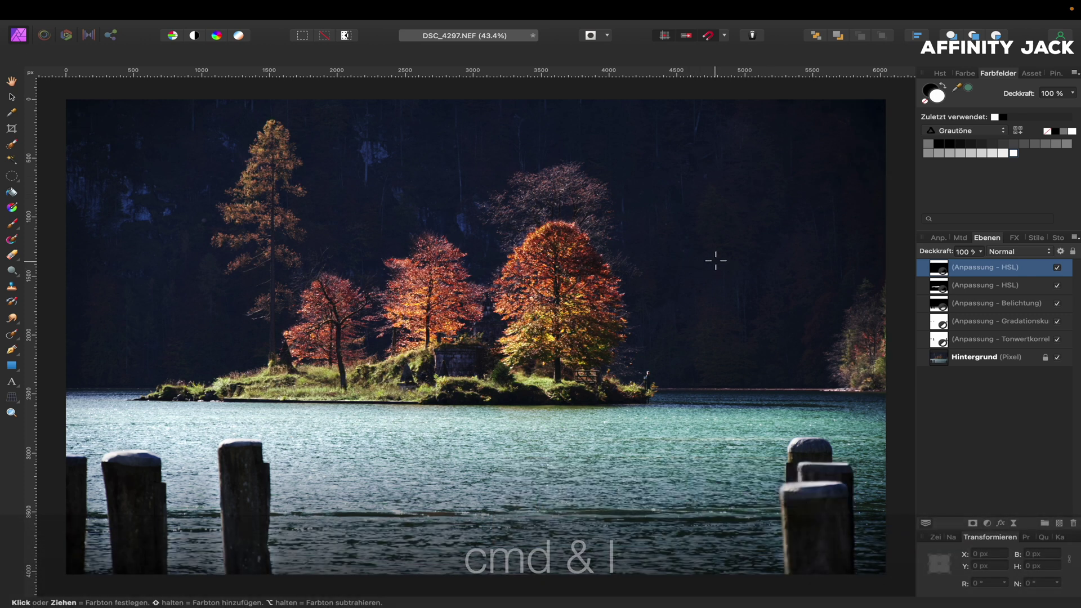
Paint white on the top HSL mask over the island's trees, grass and shoreline
{"action": "key", "text": "b"}
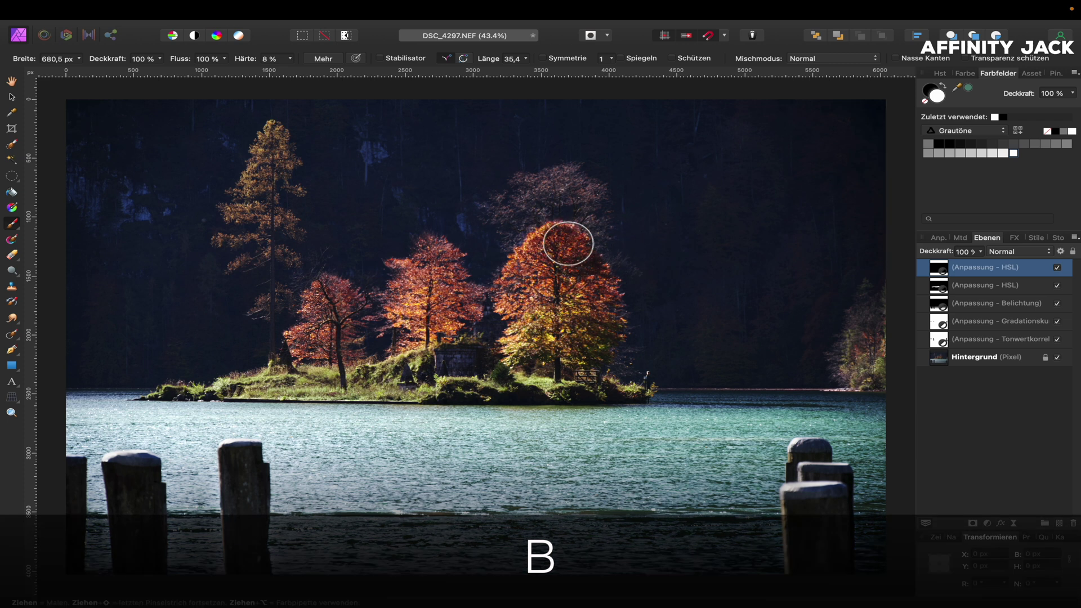
{"action": "left_click_drag", "start_coordinate": [588, 272], "coordinate": [521, 271]}
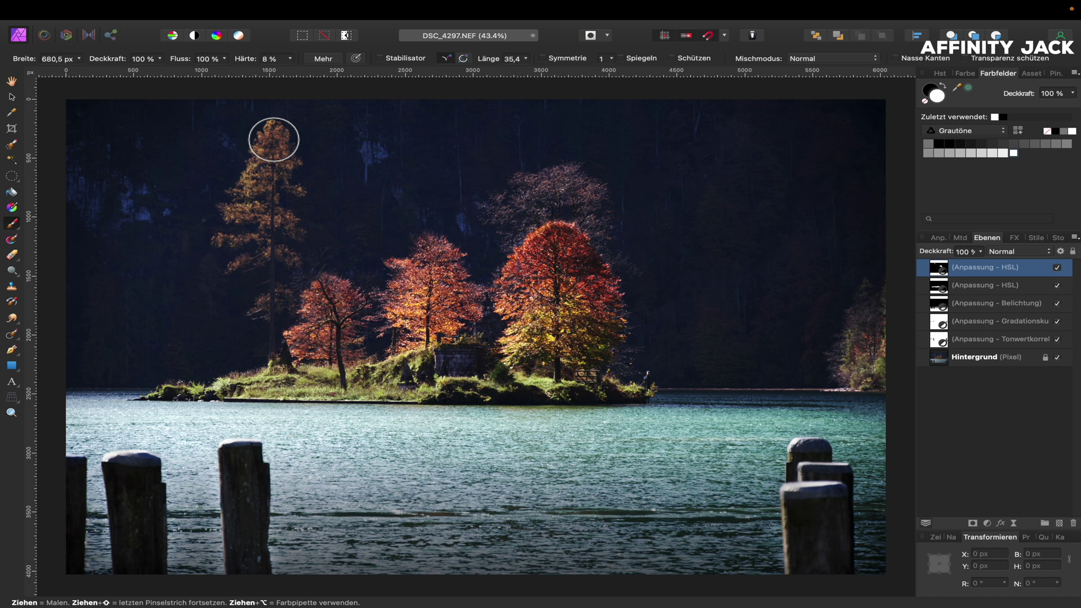
{"action": "left_click_drag", "start_coordinate": [273, 139], "coordinate": [261, 181]}
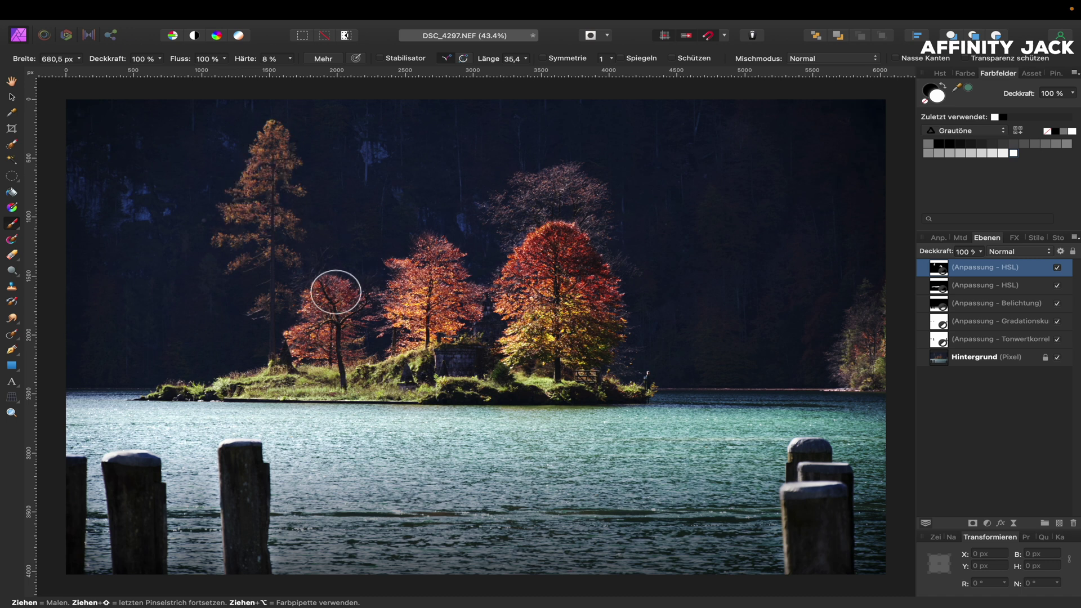
{"action": "left_click_drag", "start_coordinate": [339, 288], "coordinate": [360, 343]}
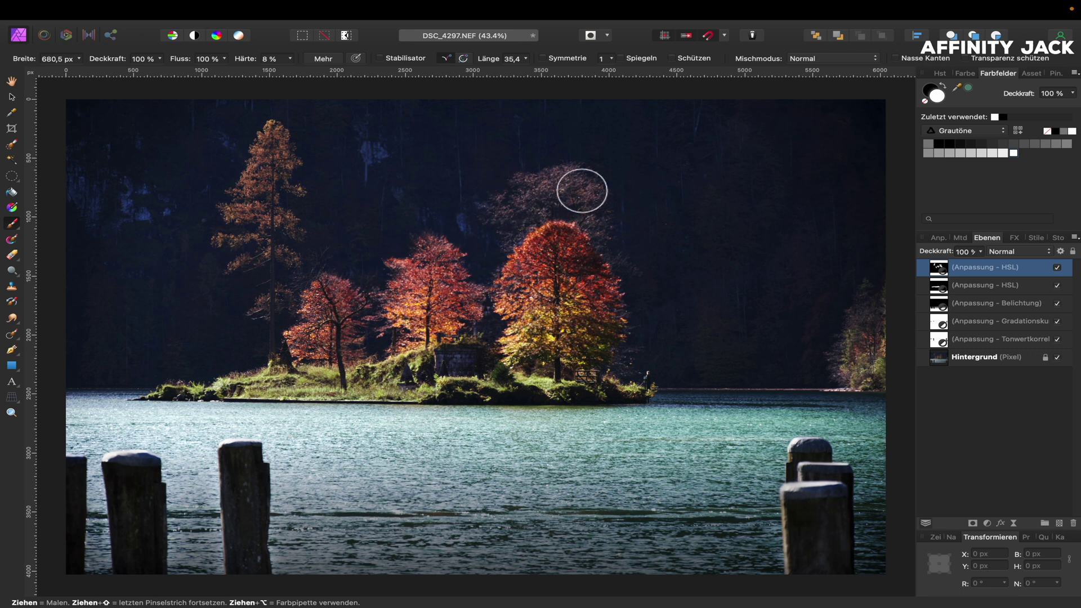
{"action": "mouse_move", "coordinate": [571, 284]}
{"action": "left_mouse_down"}
{"action": "mouse_move", "coordinate": [513, 324]}
{"action": "mouse_move", "coordinate": [471, 319]}
{"action": "left_mouse_up"}
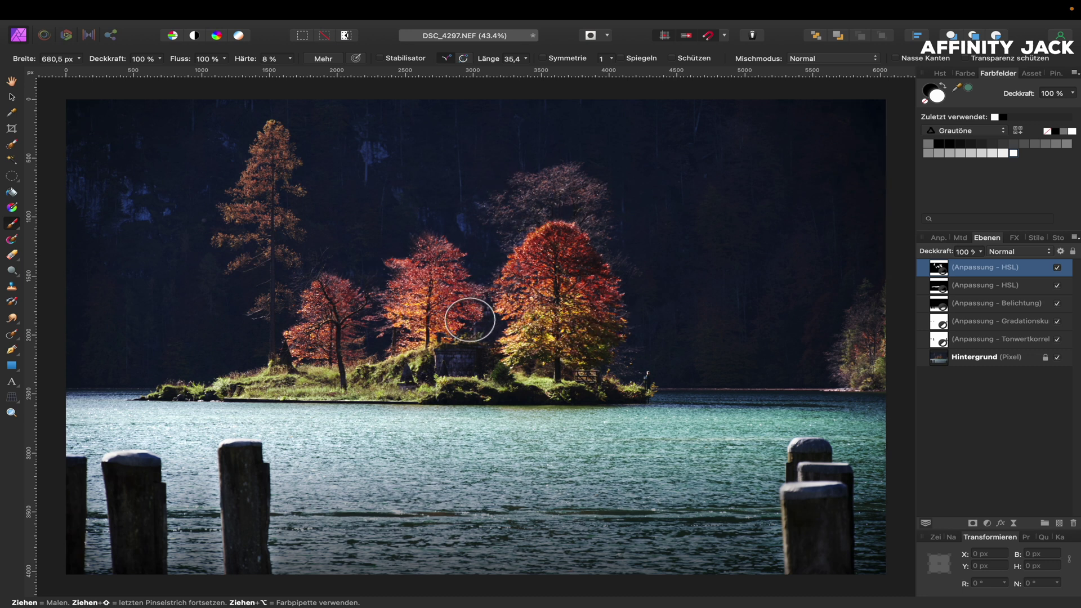
{"action": "mouse_move", "coordinate": [469, 320]}
{"action": "left_mouse_down"}
{"action": "mouse_move", "coordinate": [441, 309]}
{"action": "mouse_move", "coordinate": [292, 372]}
{"action": "left_mouse_up"}
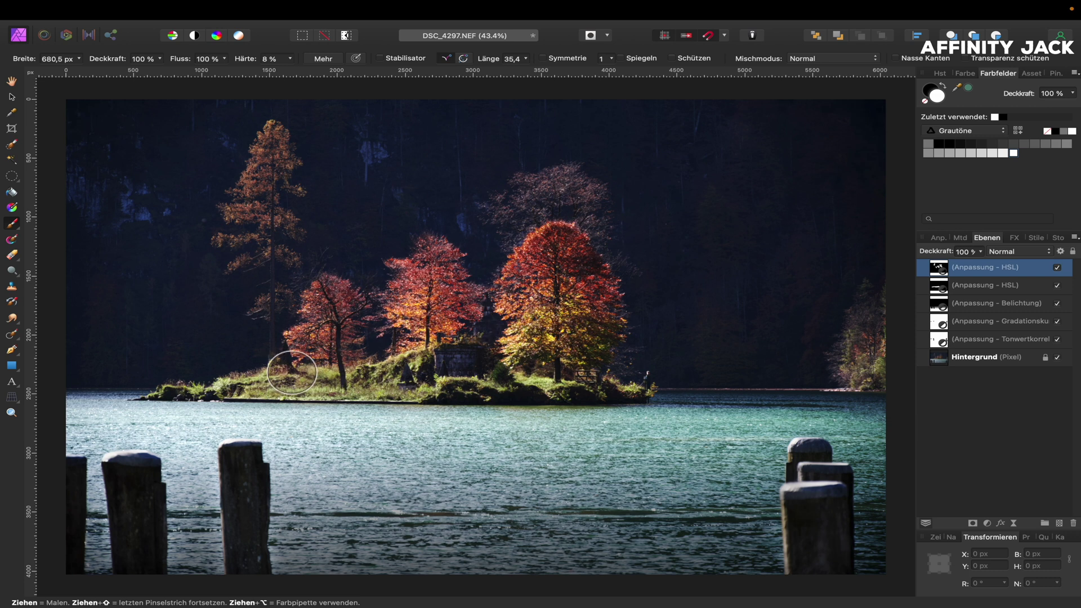
{"action": "left_click_drag", "start_coordinate": [290, 373], "coordinate": [349, 374]}
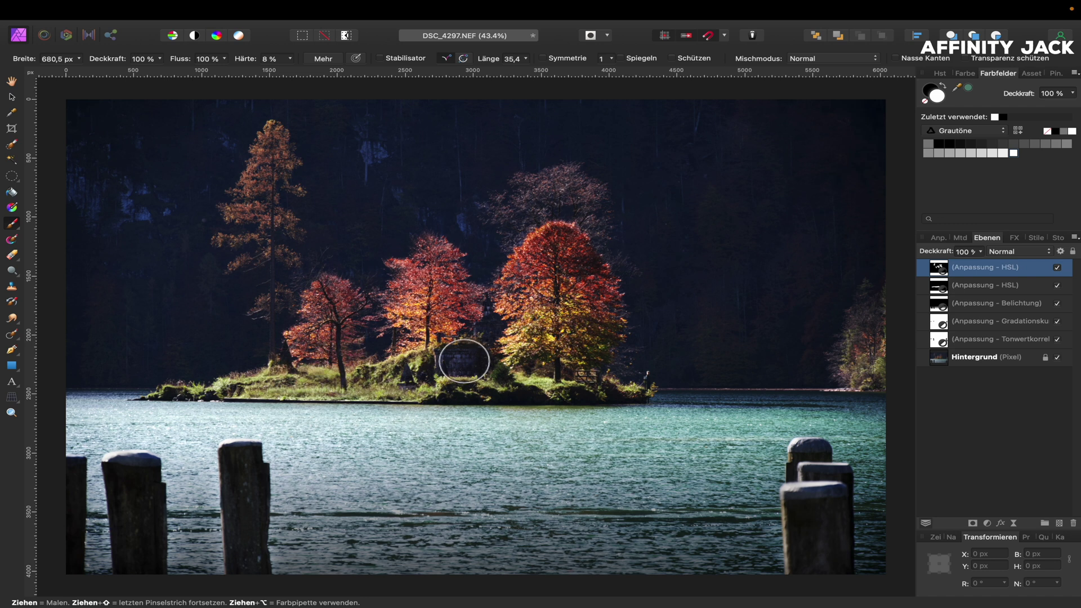
{"action": "mouse_move", "coordinate": [464, 360]}
{"action": "left_mouse_down"}
{"action": "mouse_move", "coordinate": [458, 374]}
{"action": "mouse_move", "coordinate": [490, 386]}
{"action": "mouse_move", "coordinate": [600, 391]}
{"action": "left_mouse_up"}
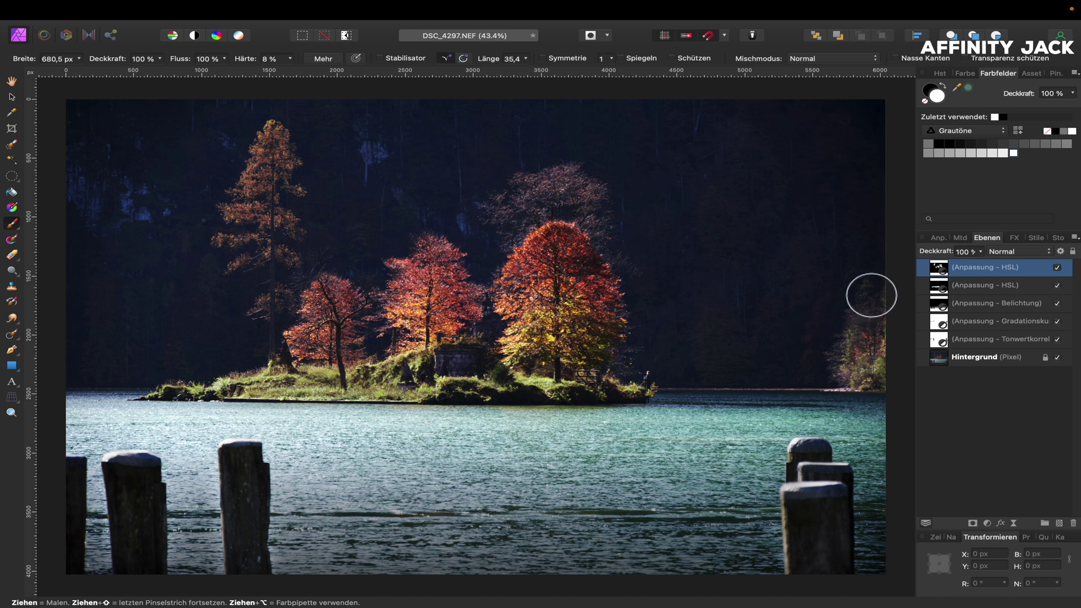
Merge Visible into a new top pixel layer and set the Dodge Brush to Shadows at 50%
{"action": "right_click", "coordinate": [956, 275]}
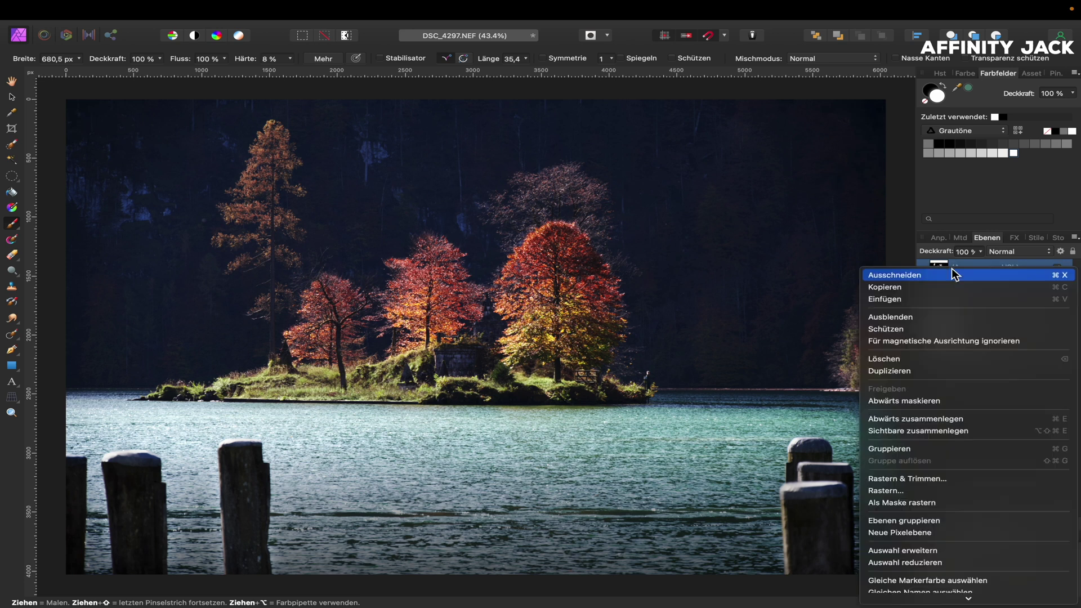
{"action": "left_click", "coordinate": [913, 430]}
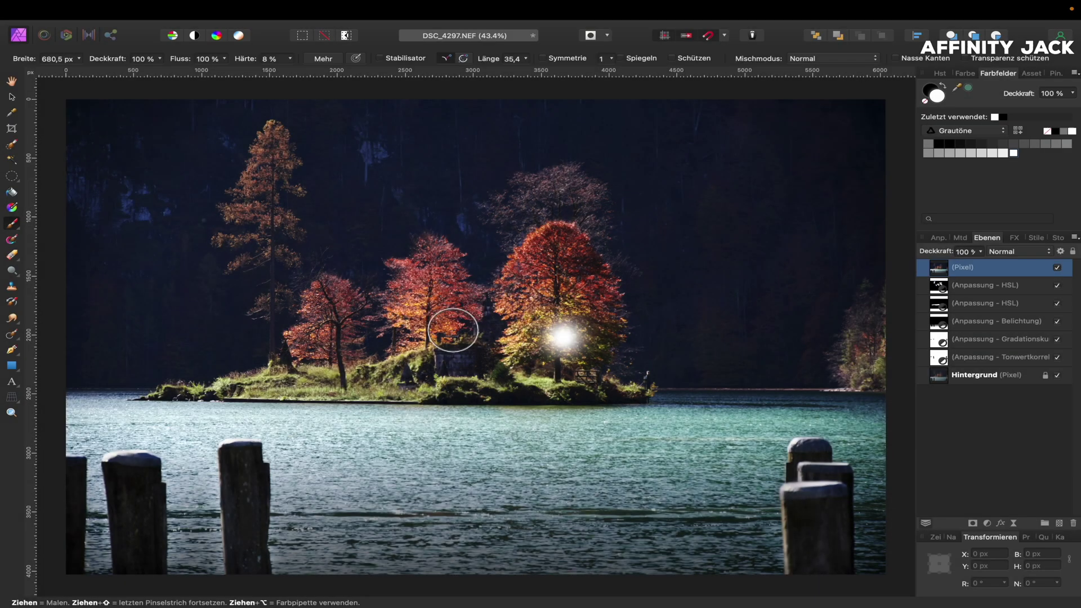
{"action": "left_click", "coordinate": [13, 271]}
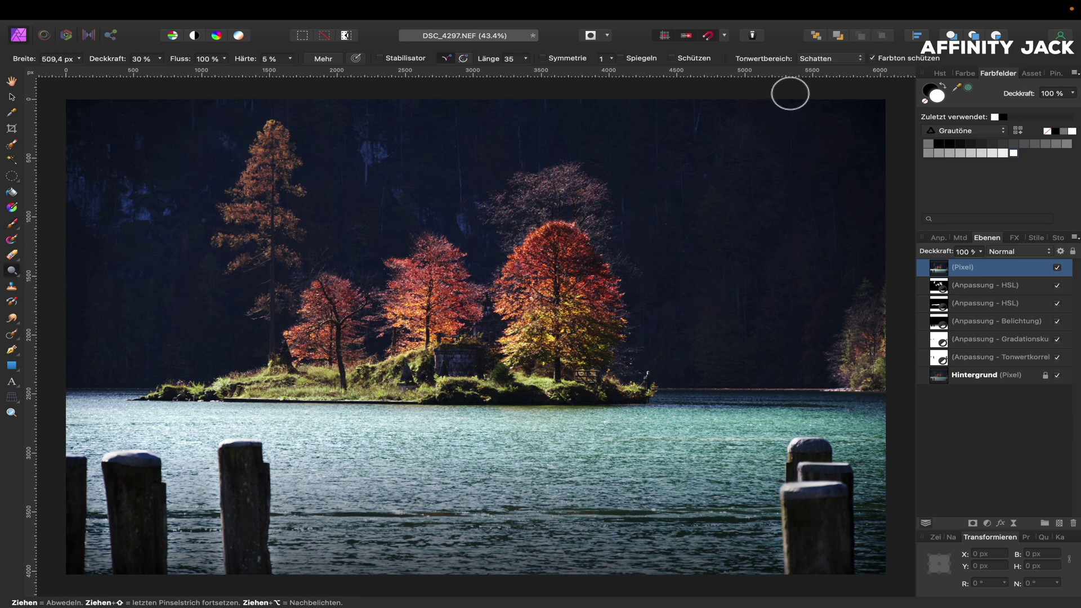
{"action": "left_click", "coordinate": [832, 58]}
{"action": "key", "text": "5"}
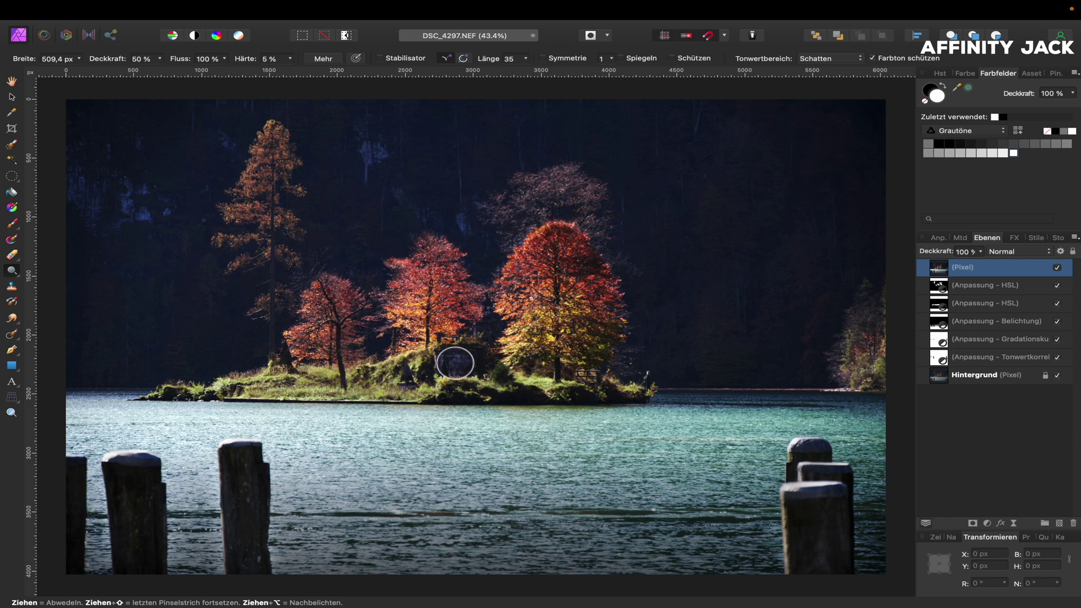
Zoom in, then dodge the stone hut wall and nearby stones with a brush shrunk from about 257 px
{"action": "scroll", "coordinate": [455, 362], "scroll_direction": "up", "scroll_amount": 2}
{"action": "scroll", "coordinate": [454, 362], "scroll_direction": "up", "scroll_amount": 3}
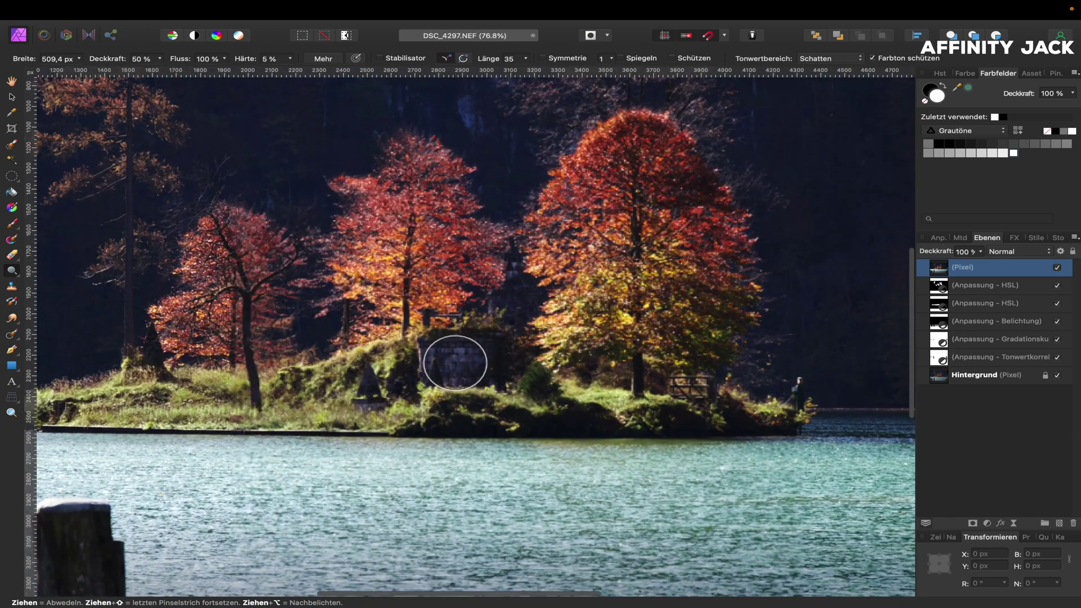
{"action": "scroll", "coordinate": [453, 360], "scroll_direction": "up", "scroll_amount": 3}
{"action": "scroll", "coordinate": [454, 357], "scroll_direction": "up", "scroll_amount": 1}
{"action": "mouse_move", "coordinate": [503, 348]}
{"action": "left_mouse_down"}
{"action": "mouse_move", "coordinate": [437, 349]}
{"action": "mouse_move", "coordinate": [526, 353]}
{"action": "mouse_move", "coordinate": [444, 371]}
{"action": "mouse_move", "coordinate": [544, 259]}
{"action": "mouse_move", "coordinate": [515, 370]}
{"action": "left_mouse_up"}
{"action": "key", "text": "bracketleft"}
{"action": "key", "text": "bracketleft"}
{"action": "key", "text": "bracketleft"}
{"action": "key", "text": "bracketleft"}
{"action": "key", "text": "bracketleft"}
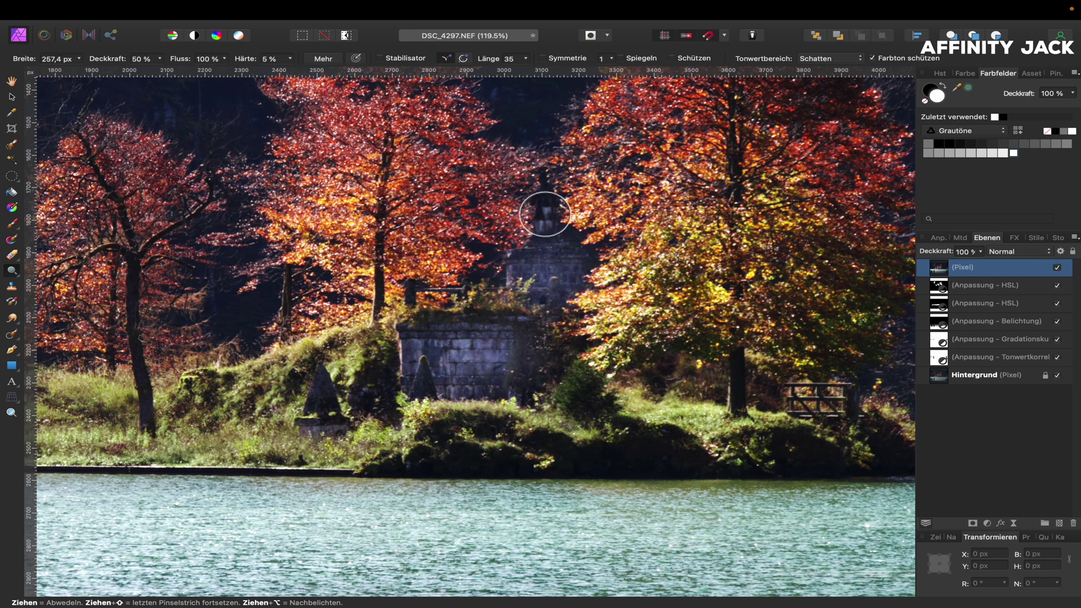
{"action": "left_click_drag", "start_coordinate": [332, 395], "coordinate": [320, 400]}
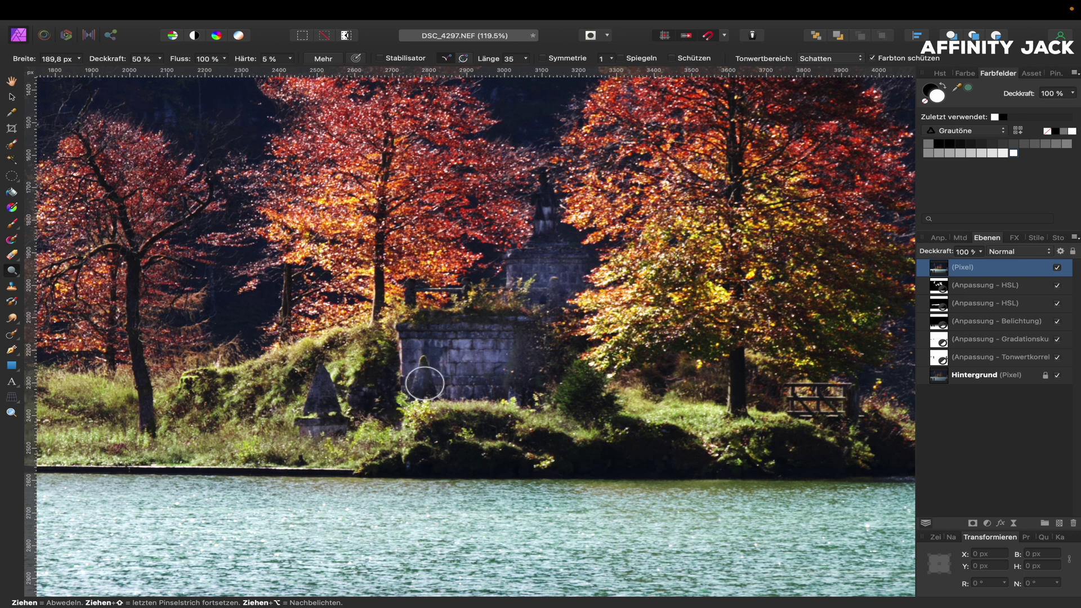
{"action": "left_click_drag", "start_coordinate": [367, 401], "coordinate": [375, 403]}
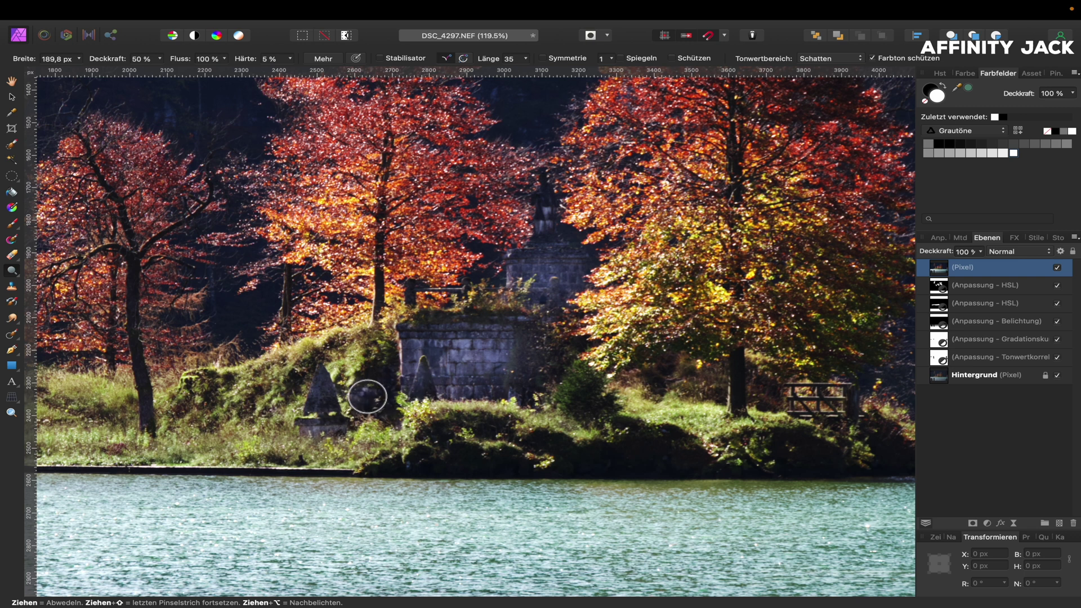
With a brush of about 226 px, lighten the dark shoreline bank below the bushes
{"action": "scroll", "coordinate": [360, 394], "scroll_direction": "down", "scroll_amount": 2}
{"action": "scroll", "coordinate": [360, 394], "scroll_direction": "right", "scroll_amount": 5}
{"action": "scroll", "coordinate": [360, 394], "scroll_direction": "right", "scroll_amount": 5}
{"action": "scroll", "coordinate": [360, 394], "scroll_direction": "right", "scroll_amount": 5}
{"action": "scroll", "coordinate": [361, 394], "scroll_direction": "right", "scroll_amount": 3}
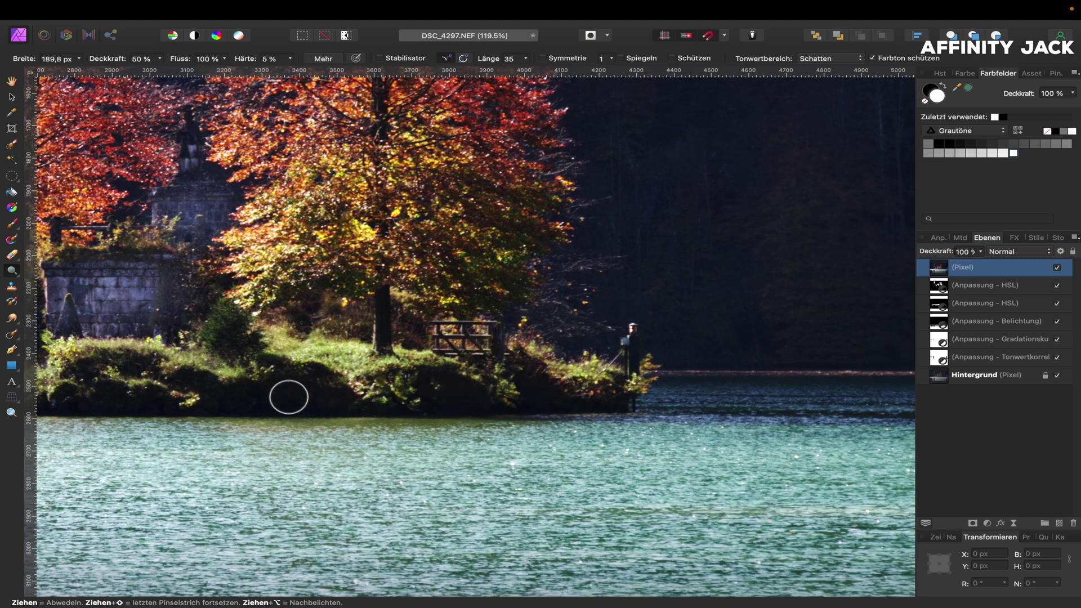
{"action": "left_click_drag", "start_coordinate": [289, 397], "coordinate": [277, 391]}
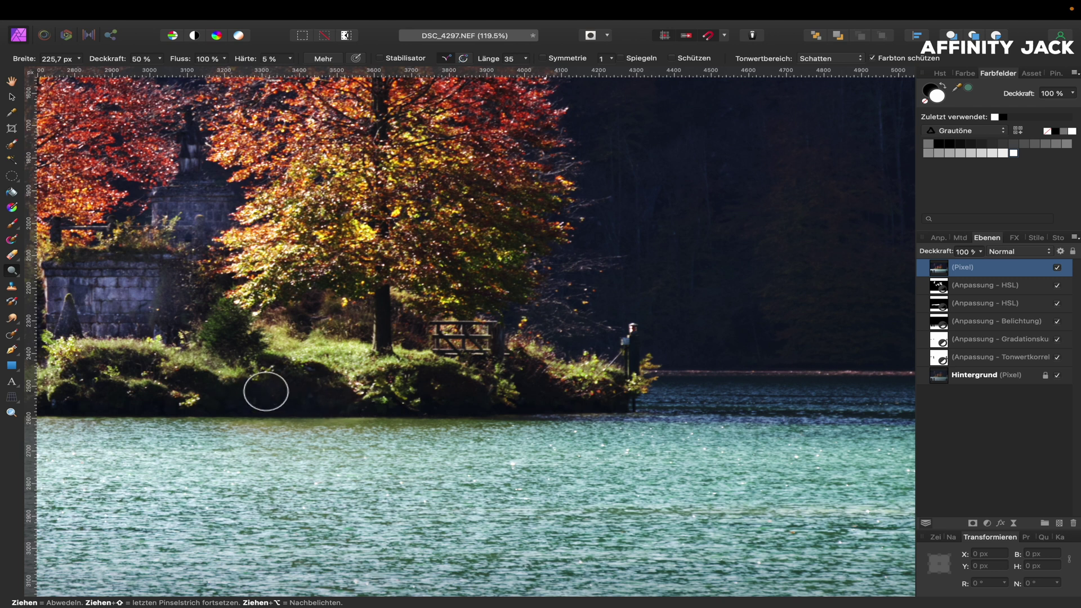
{"action": "mouse_move", "coordinate": [470, 396]}
{"action": "left_mouse_down"}
{"action": "mouse_move", "coordinate": [454, 396]}
{"action": "mouse_move", "coordinate": [454, 411]}
{"action": "mouse_move", "coordinate": [424, 406]}
{"action": "mouse_move", "coordinate": [494, 405]}
{"action": "mouse_move", "coordinate": [511, 357]}
{"action": "mouse_move", "coordinate": [536, 374]}
{"action": "mouse_move", "coordinate": [534, 398]}
{"action": "mouse_move", "coordinate": [612, 400]}
{"action": "mouse_move", "coordinate": [285, 394]}
{"action": "mouse_move", "coordinate": [231, 344]}
{"action": "left_mouse_up"}
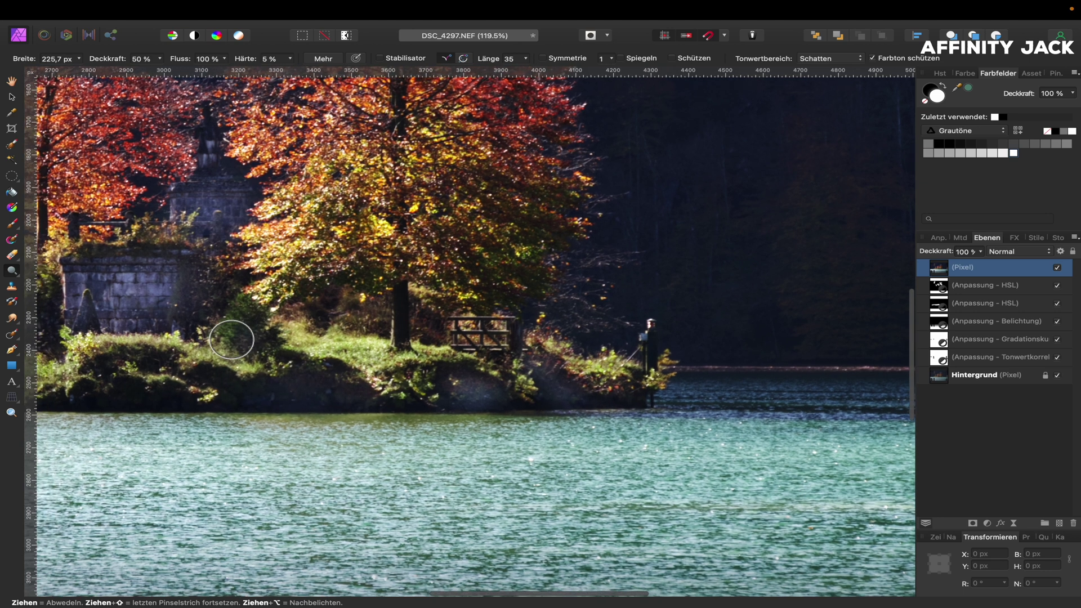
{"action": "scroll", "coordinate": [234, 335], "scroll_direction": "left", "scroll_amount": 8}
{"action": "mouse_move", "coordinate": [360, 377]}
{"action": "left_mouse_down"}
{"action": "mouse_move", "coordinate": [292, 378]}
{"action": "mouse_move", "coordinate": [383, 373]}
{"action": "mouse_move", "coordinate": [287, 381]}
{"action": "mouse_move", "coordinate": [306, 351]}
{"action": "mouse_move", "coordinate": [365, 344]}
{"action": "mouse_move", "coordinate": [386, 374]}
{"action": "mouse_move", "coordinate": [261, 379]}
{"action": "mouse_move", "coordinate": [249, 296]}
{"action": "left_mouse_up"}
{"action": "mouse_move", "coordinate": [458, 373]}
{"action": "left_mouse_down"}
{"action": "mouse_move", "coordinate": [429, 362]}
{"action": "mouse_move", "coordinate": [430, 376]}
{"action": "mouse_move", "coordinate": [520, 366]}
{"action": "left_mouse_up"}
{"action": "scroll", "coordinate": [519, 363], "scroll_direction": "left", "scroll_amount": 2}
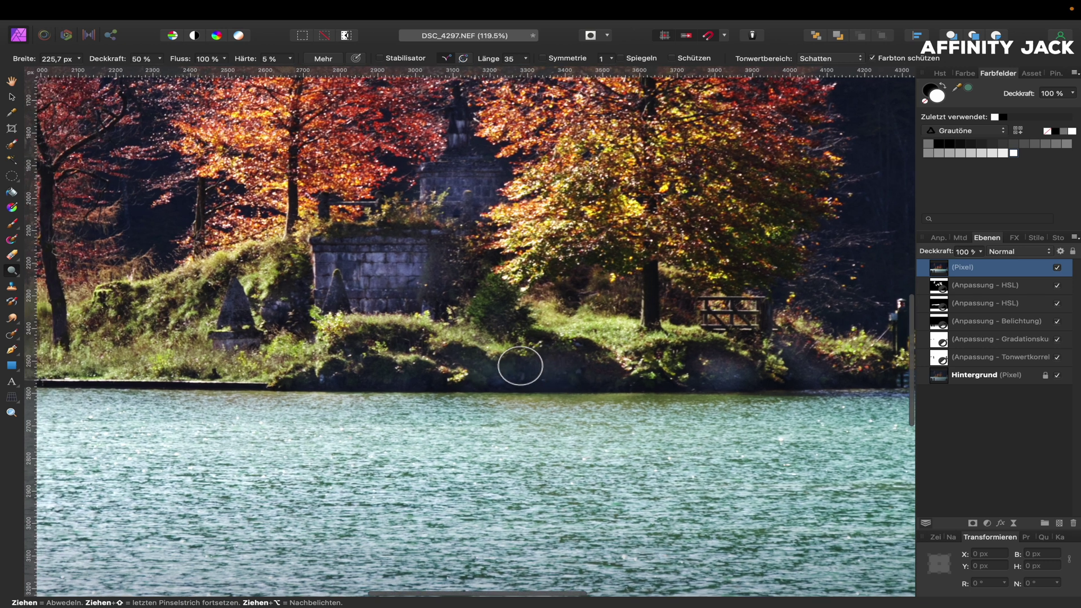
Shrink the dodge brush to about 100 px and brighten the dark rocks at the island's left tip
{"action": "scroll", "coordinate": [512, 363], "scroll_direction": "left", "scroll_amount": 5}
{"action": "scroll", "coordinate": [507, 361], "scroll_direction": "left", "scroll_amount": 10}
{"action": "scroll", "coordinate": [501, 361], "scroll_direction": "left", "scroll_amount": 10}
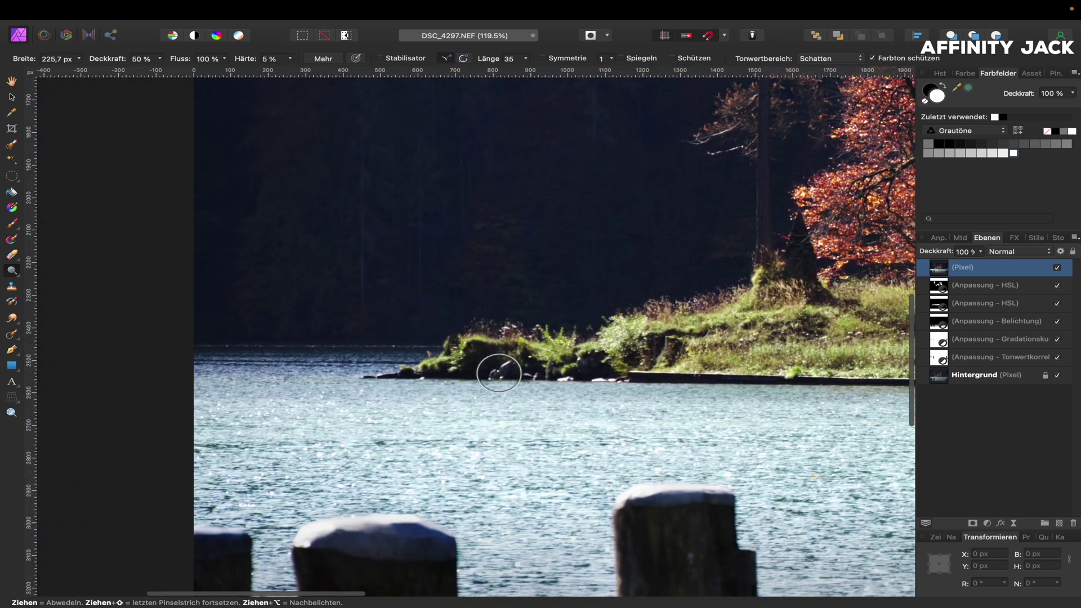
{"action": "scroll", "coordinate": [480, 359], "scroll_direction": "up", "scroll_amount": 5}
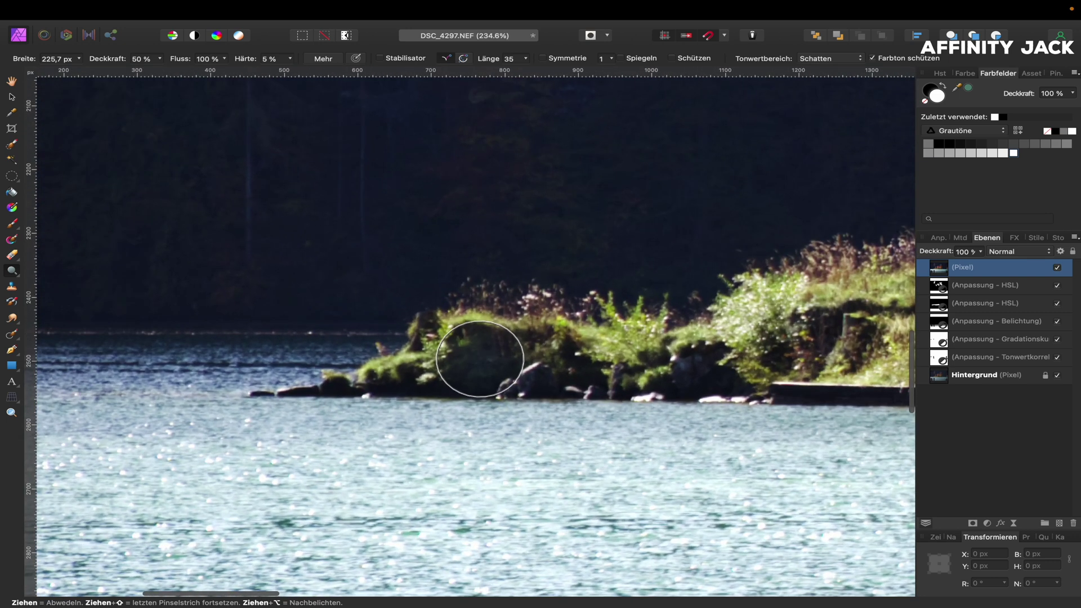
{"action": "left_click_drag", "start_coordinate": [438, 379], "coordinate": [412, 382]}
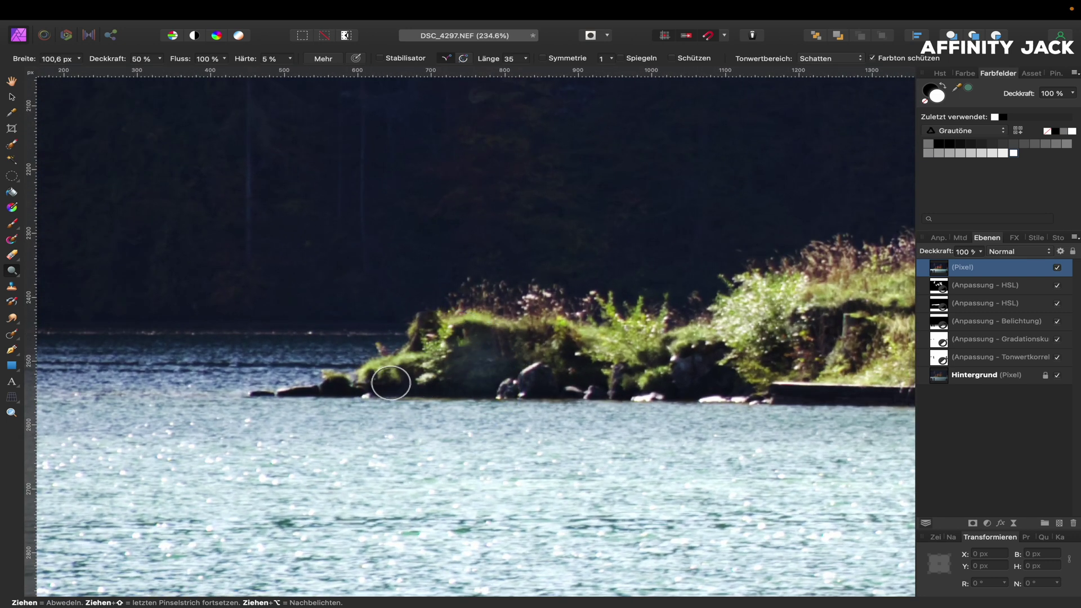
{"action": "left_click_drag", "start_coordinate": [339, 385], "coordinate": [332, 387]}
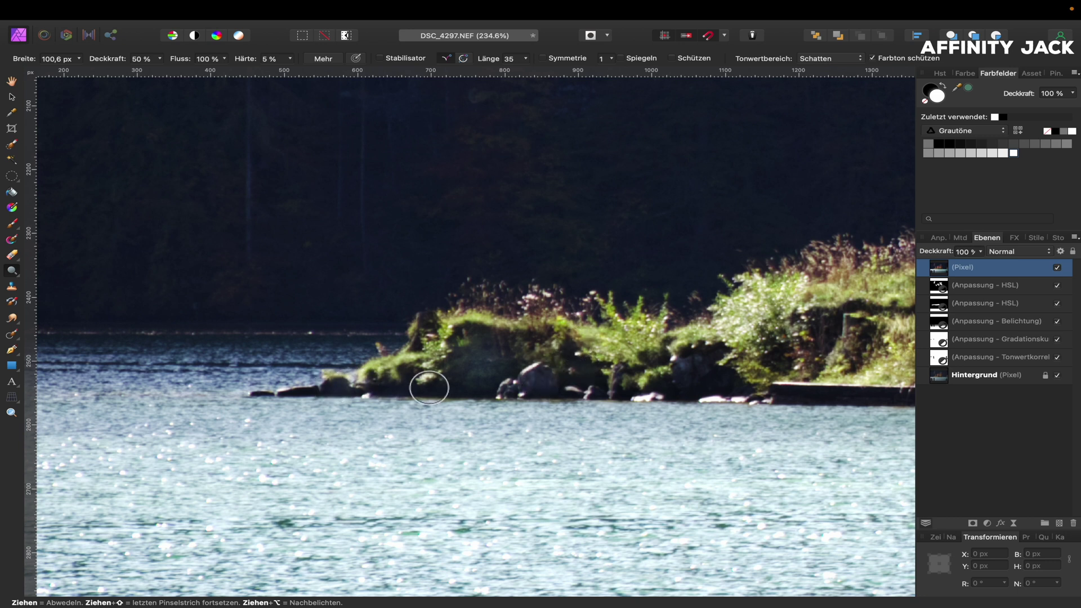
Pan and zoom across the island's grassy slope and autumn trees
{"action": "scroll", "coordinate": [788, 332], "scroll_direction": "right", "scroll_amount": 10}
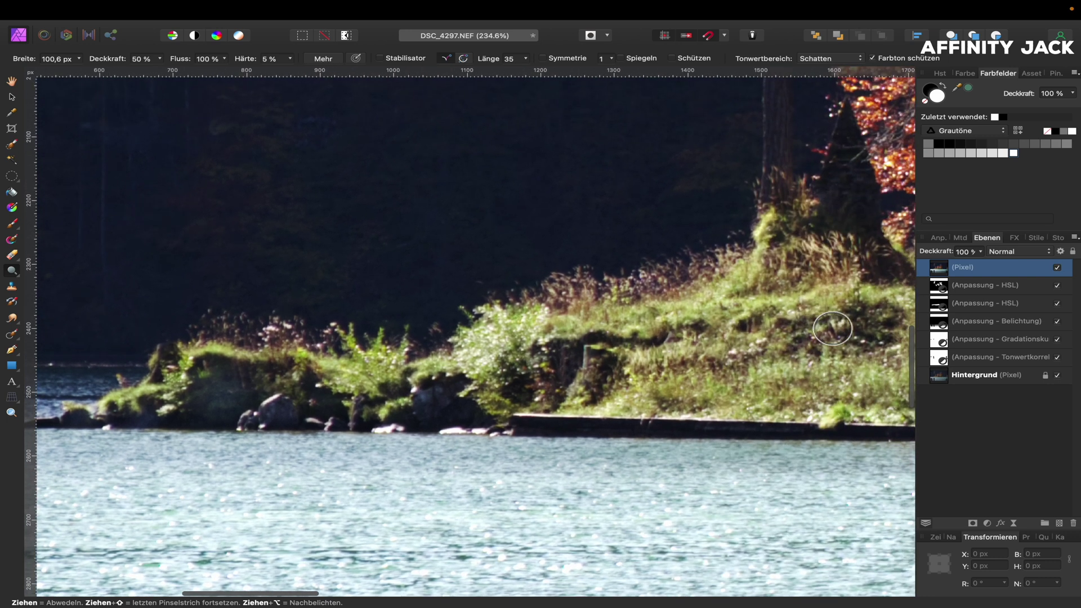
{"action": "scroll", "coordinate": [685, 345], "scroll_direction": "right", "scroll_amount": 3}
{"action": "scroll", "coordinate": [676, 348], "scroll_direction": "right", "scroll_amount": 5}
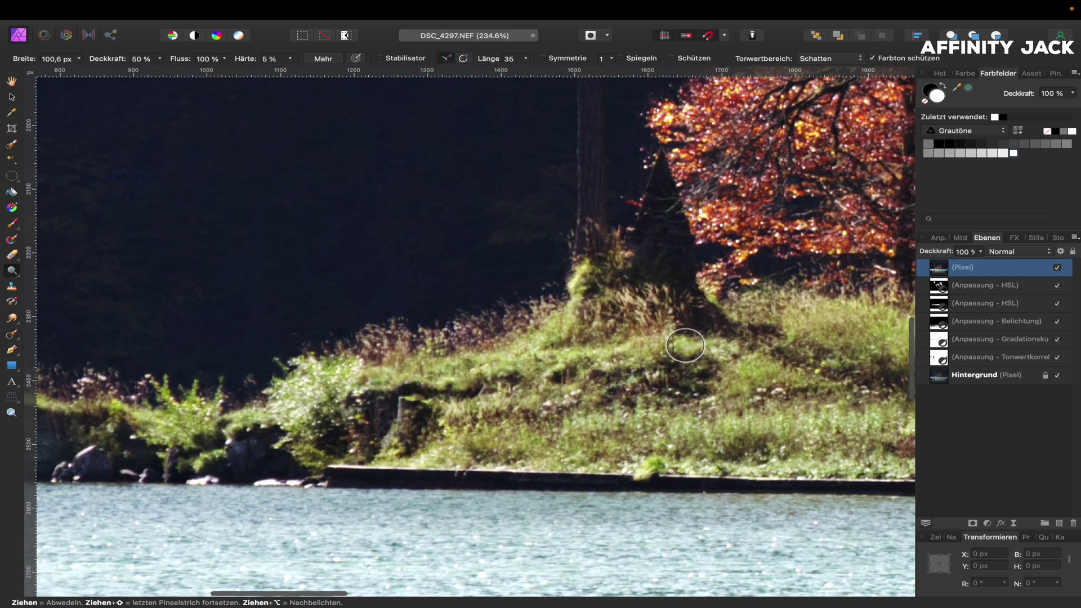
{"action": "scroll", "coordinate": [660, 352], "scroll_direction": "right", "scroll_amount": 3}
{"action": "scroll", "coordinate": [660, 352], "scroll_direction": "up", "scroll_amount": 3}
{"action": "scroll", "coordinate": [660, 352], "scroll_direction": "right", "scroll_amount": 2}
{"action": "scroll", "coordinate": [647, 360], "scroll_direction": "up", "scroll_amount": 2}
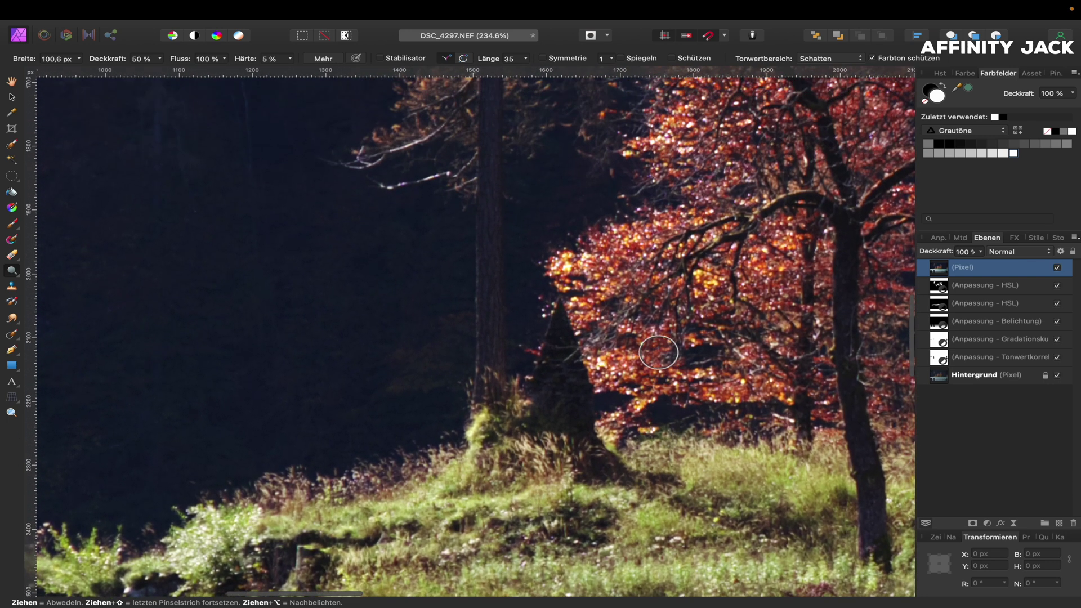
{"action": "scroll", "coordinate": [586, 384], "scroll_direction": "down", "scroll_amount": 3}
{"action": "scroll", "coordinate": [563, 338], "scroll_direction": "down", "scroll_amount": 3}
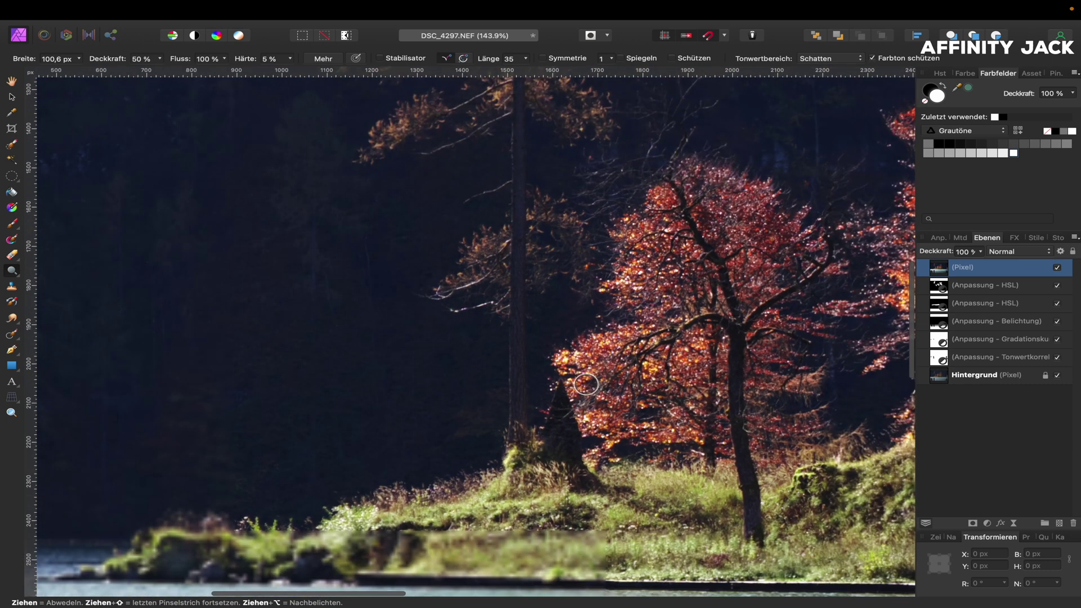
{"action": "scroll", "coordinate": [524, 234], "scroll_direction": "up", "scroll_amount": 3}
{"action": "scroll", "coordinate": [519, 231], "scroll_direction": "up", "scroll_amount": 3}
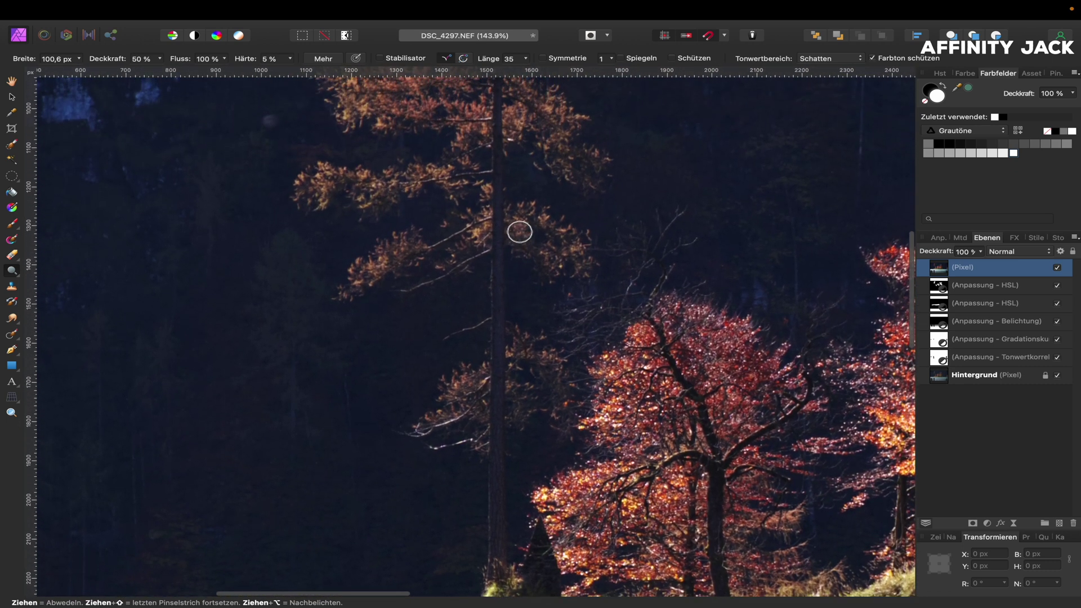
{"action": "scroll", "coordinate": [519, 231], "scroll_direction": "right", "scroll_amount": 2}
{"action": "scroll", "coordinate": [519, 232], "scroll_direction": "down", "scroll_amount": 3}
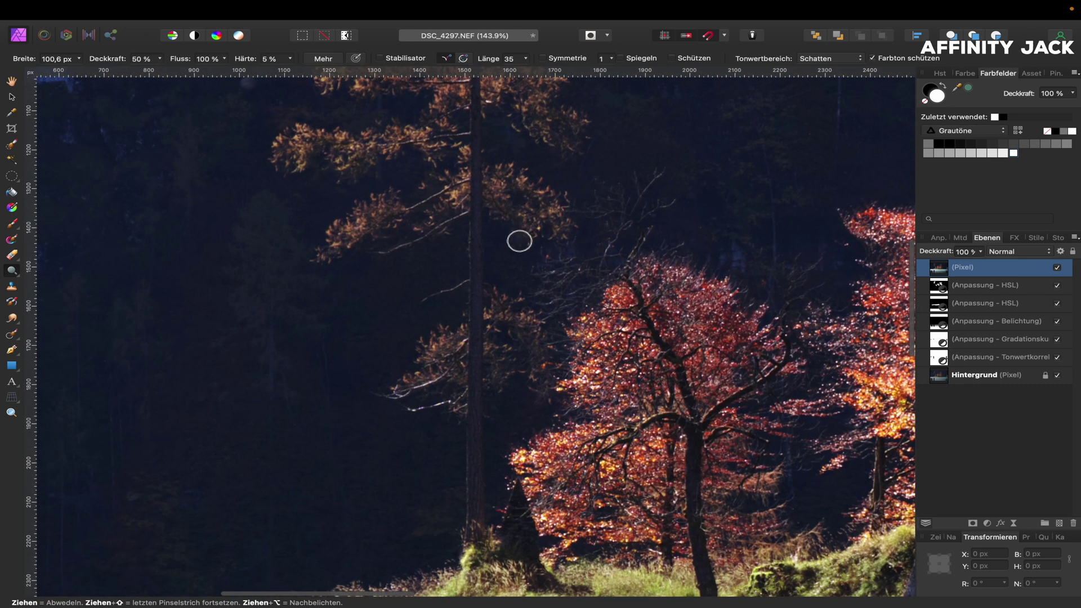
{"action": "scroll", "coordinate": [486, 269], "scroll_direction": "down", "scroll_amount": 2}
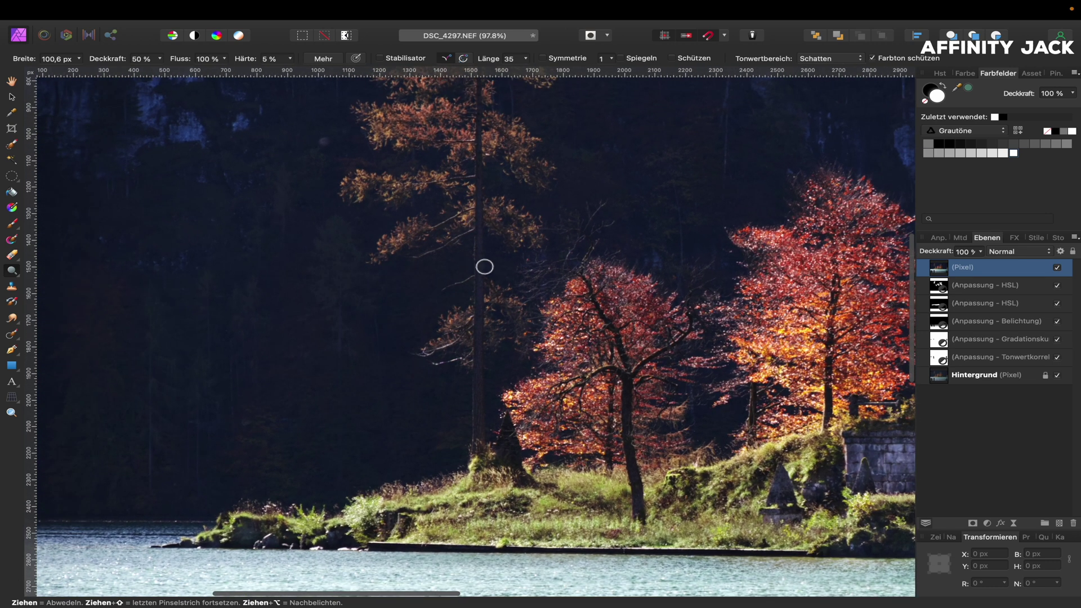
{"action": "scroll", "coordinate": [484, 267], "scroll_direction": "up", "scroll_amount": 2}
{"action": "scroll", "coordinate": [484, 267], "scroll_direction": "right", "scroll_amount": 2}
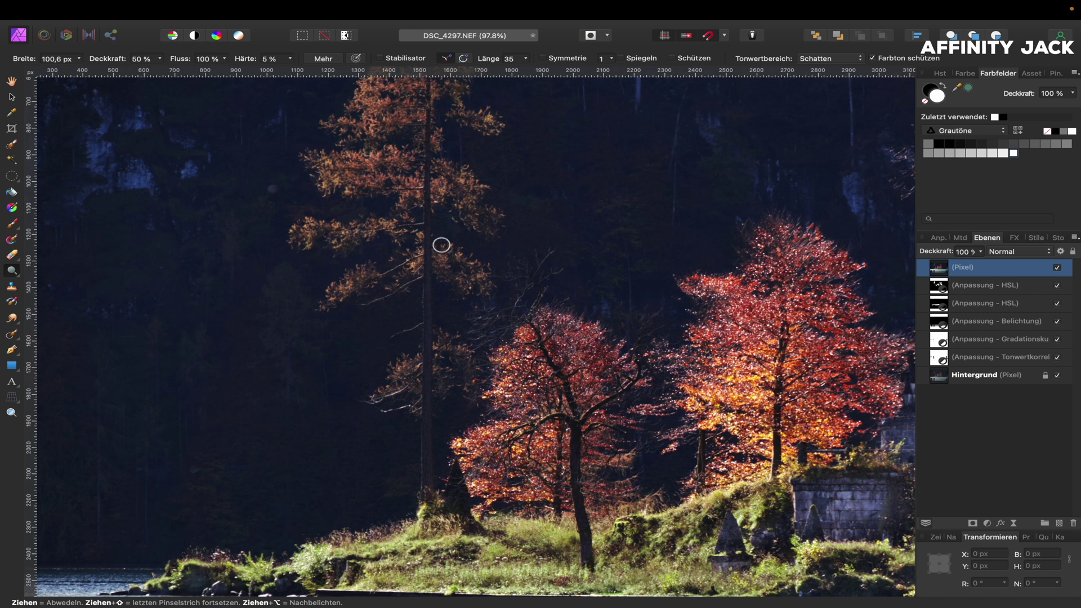
Lower dodge strength to 30%, compare with and without dodging, and lighten the tree branches
{"action": "key", "text": "3"}
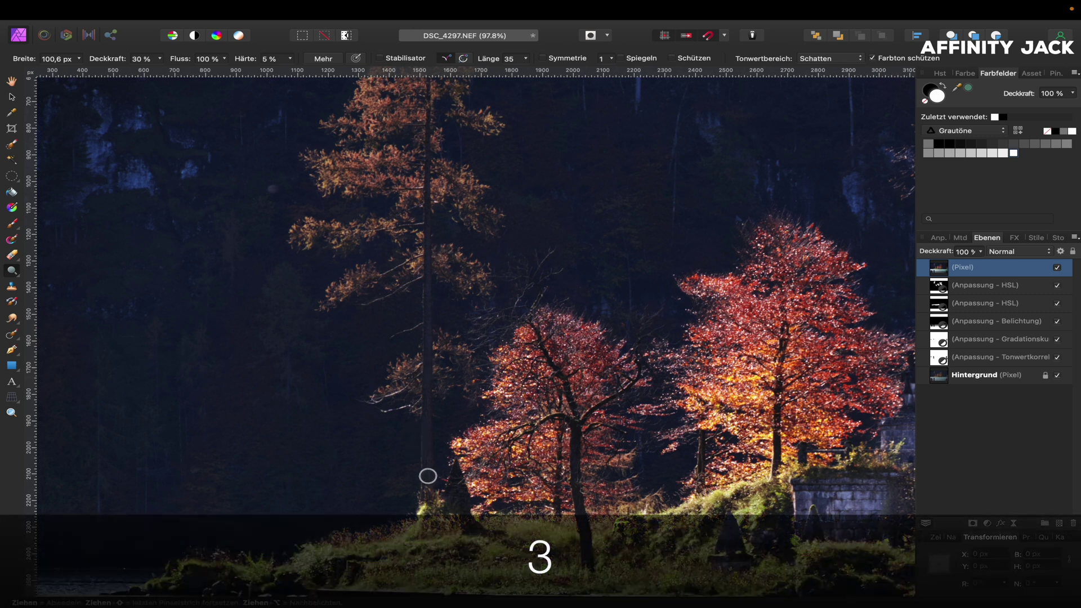
{"action": "left_click_drag", "start_coordinate": [425, 478], "coordinate": [421, 479]}
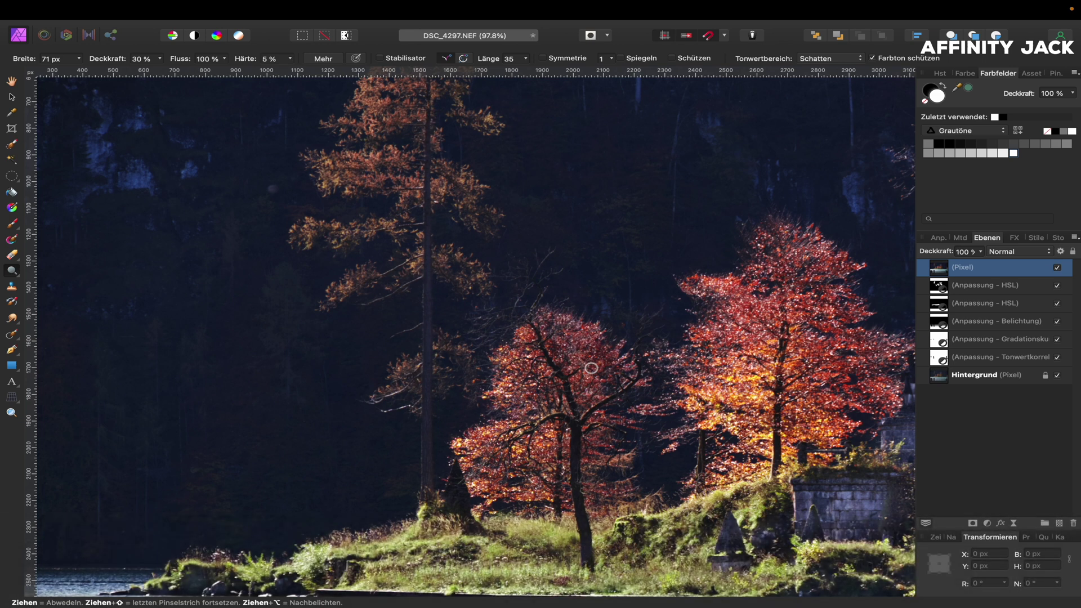
{"action": "scroll", "coordinate": [591, 368], "scroll_direction": "down", "scroll_amount": 4}
{"action": "scroll", "coordinate": [589, 366], "scroll_direction": "right", "scroll_amount": 4}
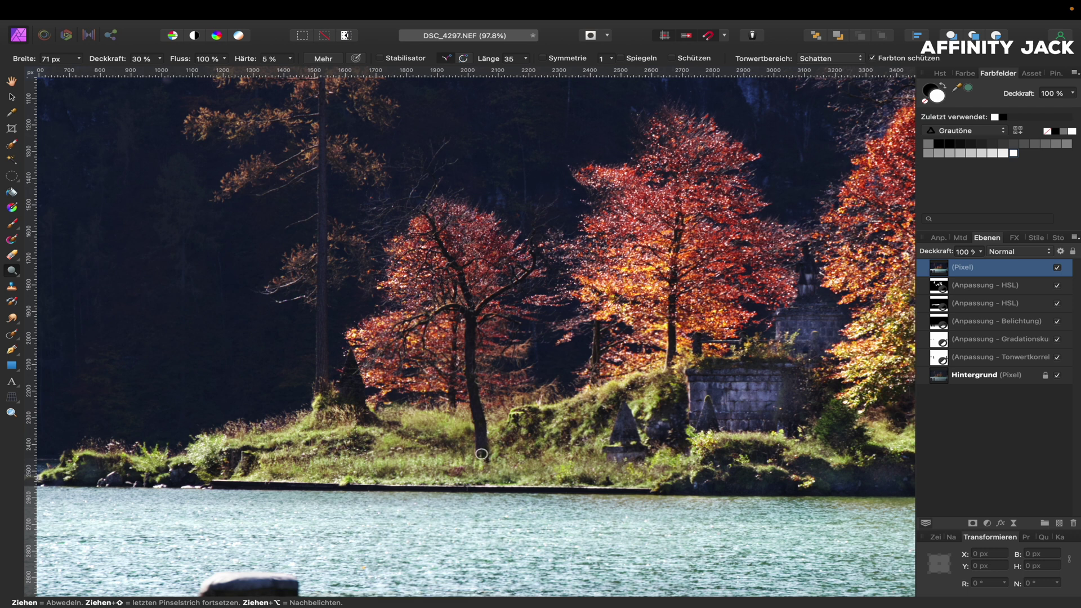
{"action": "scroll", "coordinate": [477, 385], "scroll_direction": "up", "scroll_amount": 2}
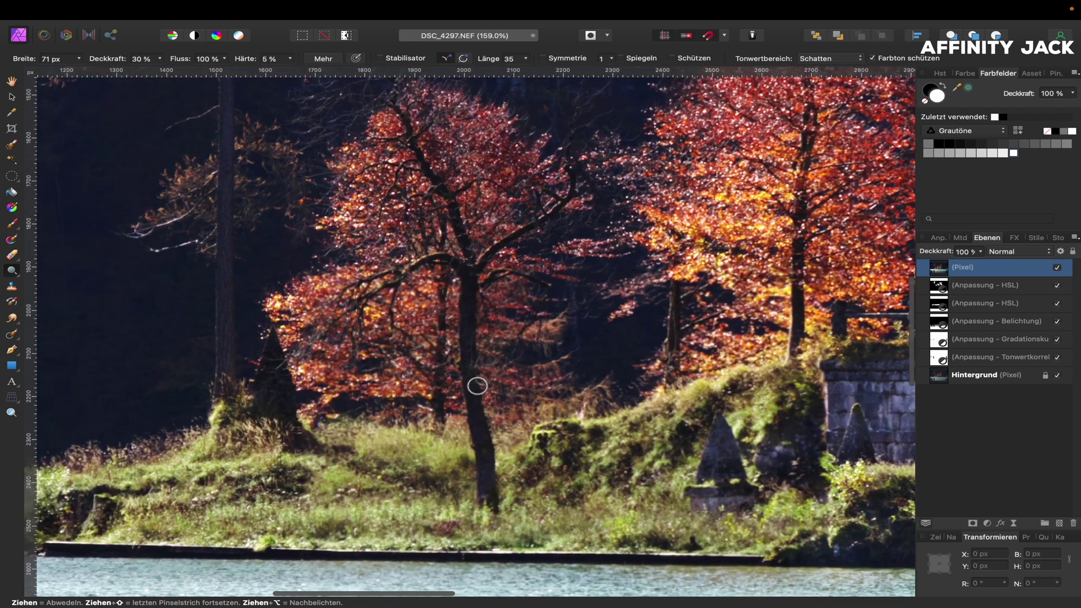
{"action": "scroll", "coordinate": [473, 372], "scroll_direction": "up", "scroll_amount": 2}
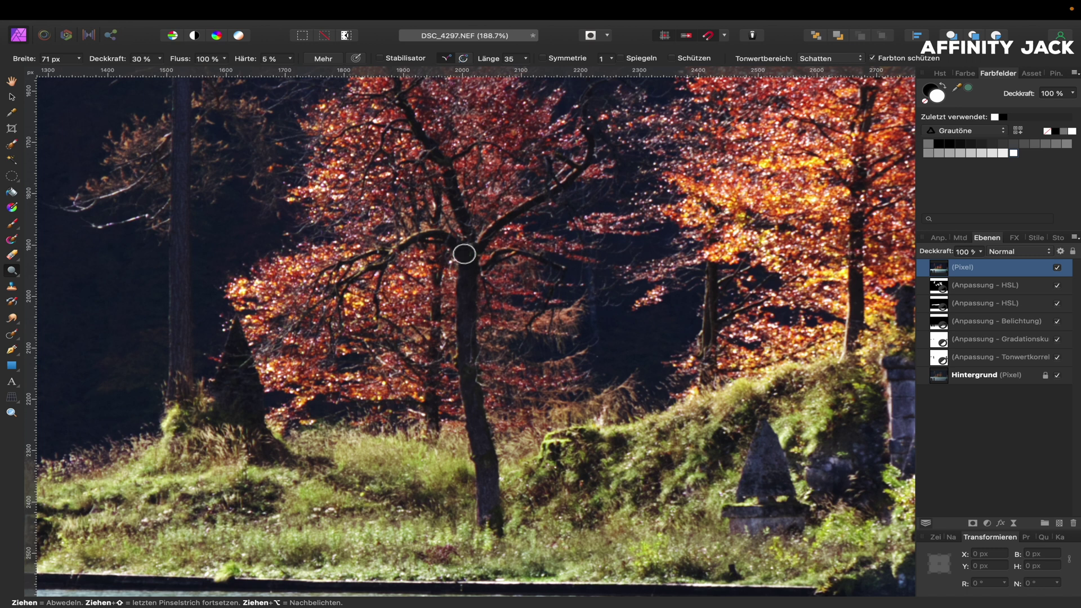
{"action": "left_click", "coordinate": [1057, 267]}
{"action": "mouse_move", "coordinate": [414, 135]}
{"action": "left_mouse_down"}
{"action": "mouse_move", "coordinate": [461, 197]}
{"action": "mouse_move", "coordinate": [421, 148]}
{"action": "left_mouse_up"}
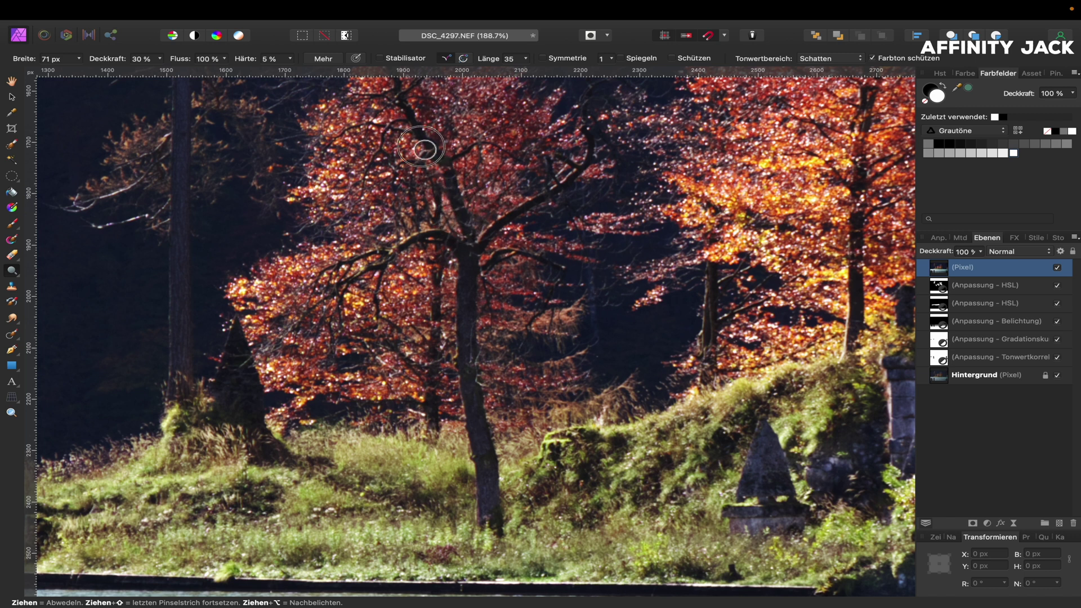
Resize the dodge brush to about 55 px, lighten the tree trunks, and fit the photo
{"action": "mouse_move", "coordinate": [532, 195]}
{"action": "left_mouse_down"}
{"action": "mouse_move", "coordinate": [471, 248]}
{"action": "mouse_move", "coordinate": [450, 240]}
{"action": "left_mouse_up"}
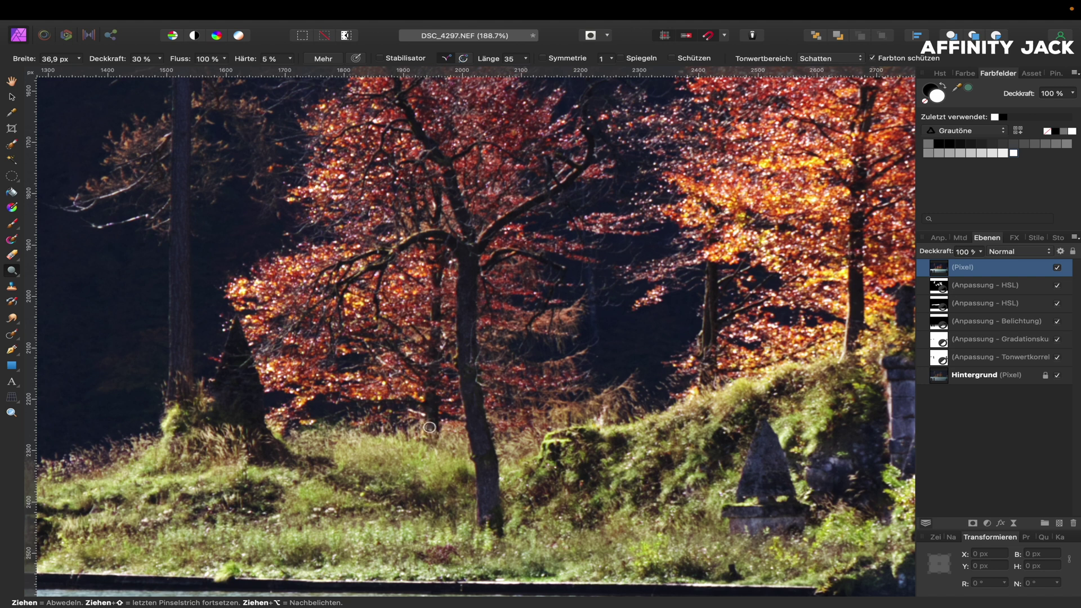
{"action": "scroll", "coordinate": [429, 426], "scroll_direction": "right", "scroll_amount": 3}
{"action": "scroll", "coordinate": [422, 306], "scroll_direction": "right", "scroll_amount": 3}
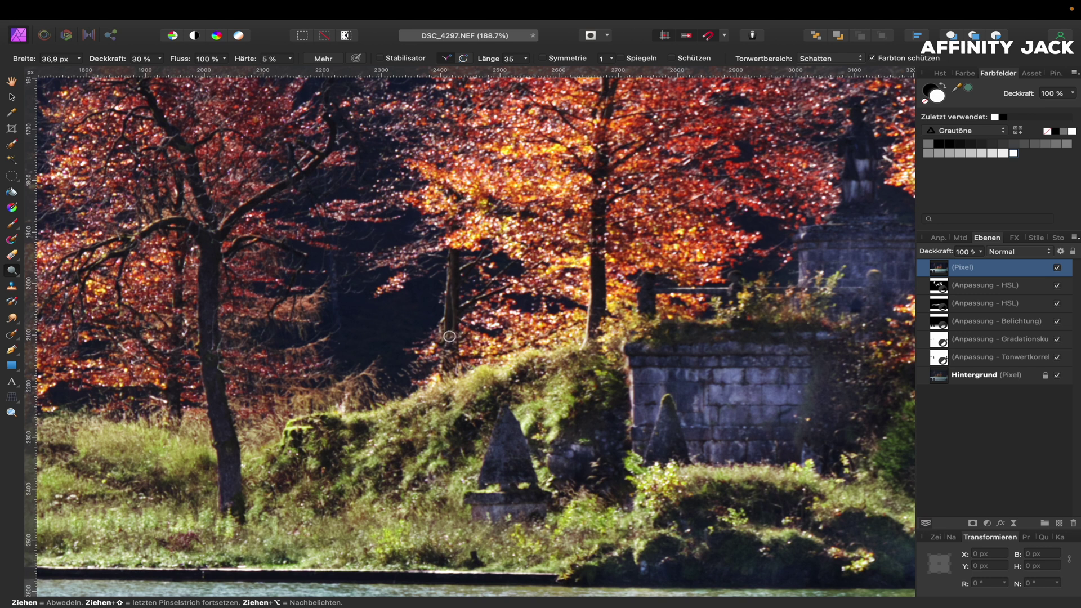
{"action": "scroll", "coordinate": [450, 336], "scroll_direction": "right", "scroll_amount": 4}
{"action": "scroll", "coordinate": [439, 360], "scroll_direction": "up", "scroll_amount": 3}
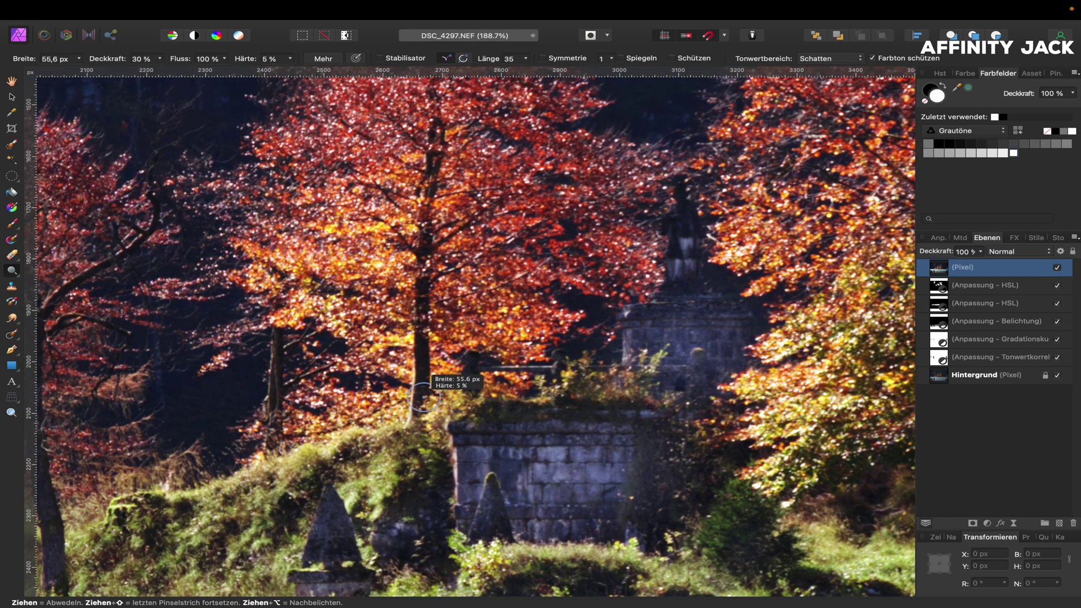
{"action": "left_click_drag", "start_coordinate": [423, 397], "coordinate": [426, 405]}
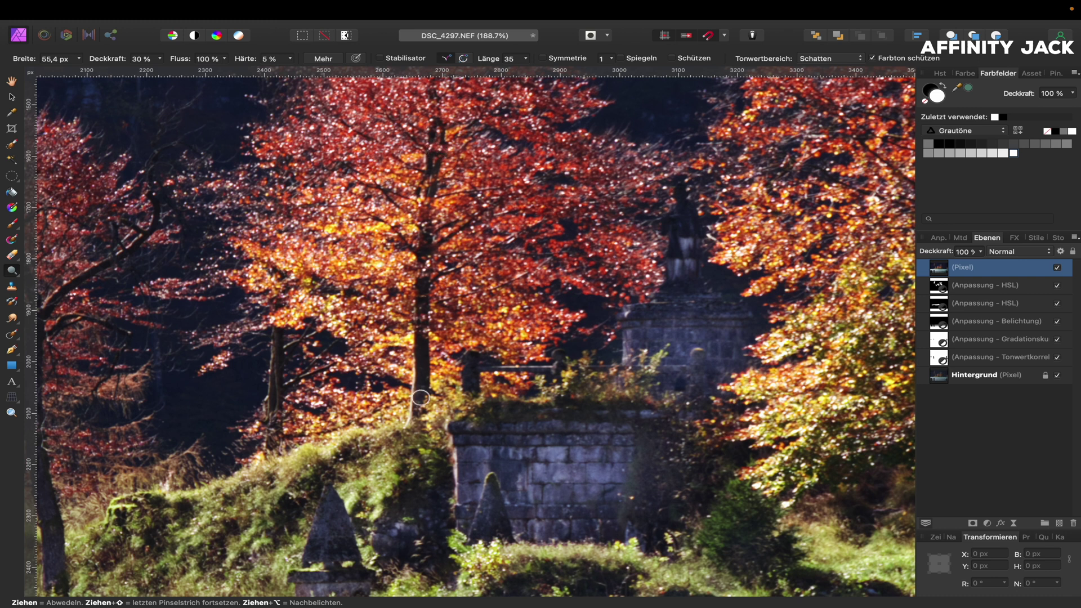
{"action": "key", "text": "super+0"}
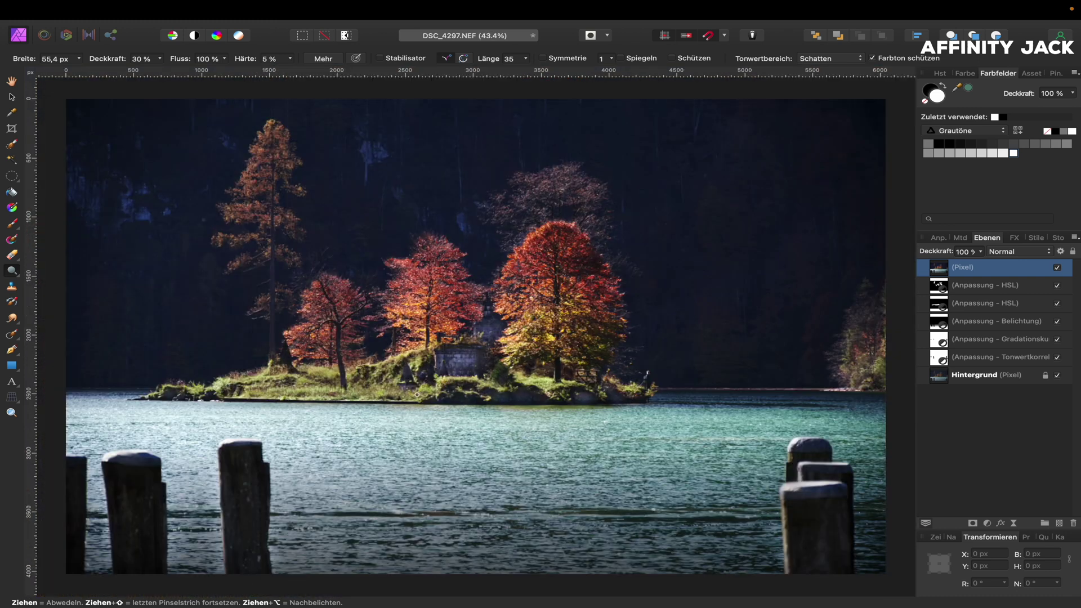
{"action": "left_click", "coordinate": [1057, 268]}
{"action": "left_click", "coordinate": [1057, 268]}
{"action": "left_click", "coordinate": [1057, 268]}
{"action": "scroll", "coordinate": [196, 303], "scroll_direction": "up", "scroll_amount": 2}
{"action": "scroll", "coordinate": [195, 303], "scroll_direction": "up", "scroll_amount": 2}
{"action": "scroll", "coordinate": [193, 302], "scroll_direction": "up", "scroll_amount": 2}
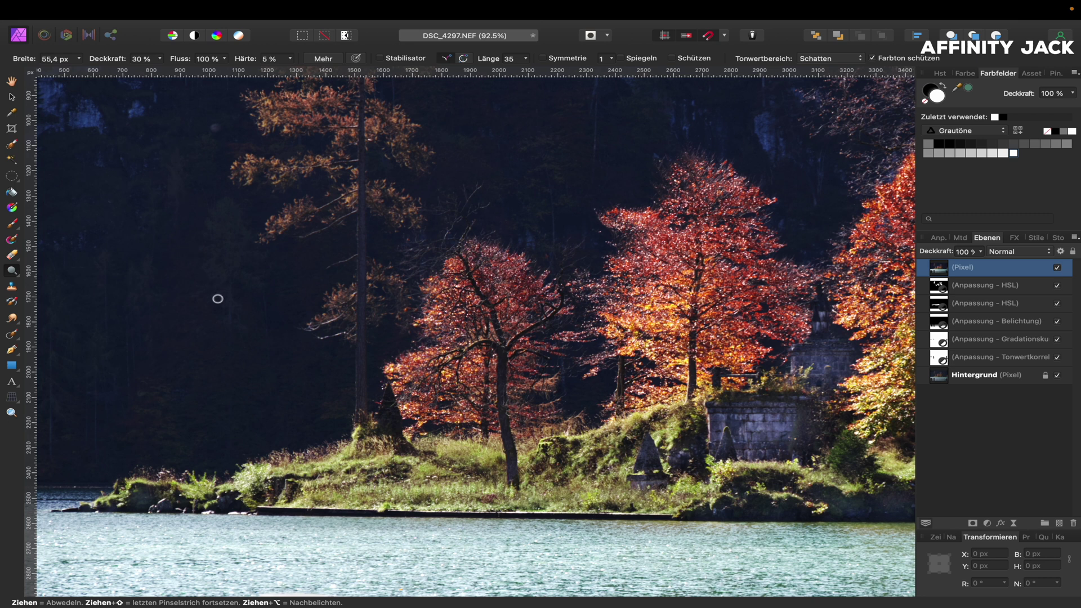
{"action": "scroll", "coordinate": [223, 266], "scroll_direction": "down", "scroll_amount": 4}
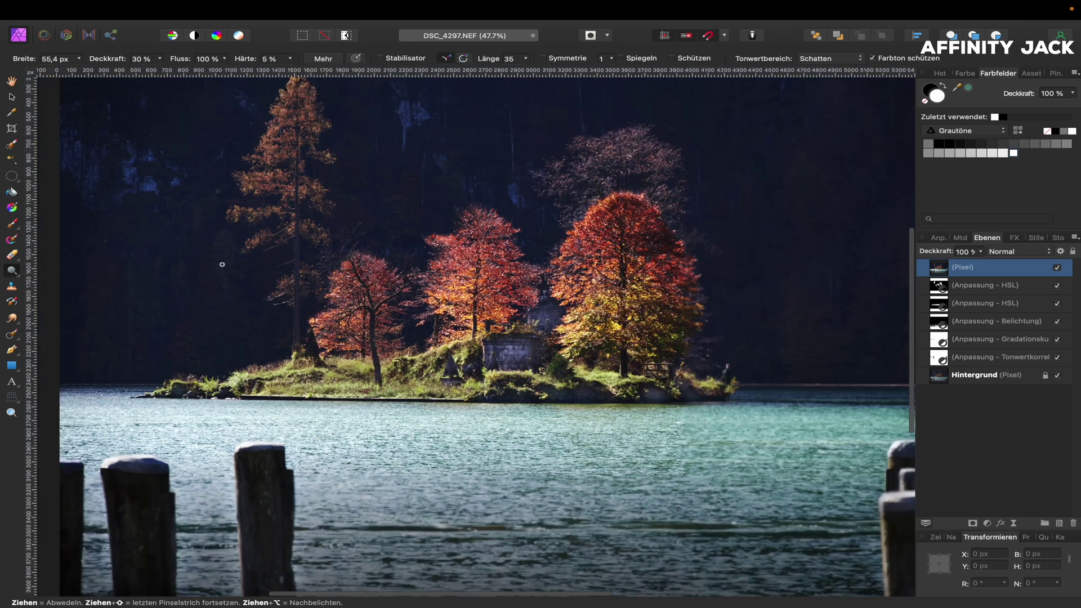
{"action": "scroll", "coordinate": [224, 267], "scroll_direction": "down", "scroll_amount": 2}
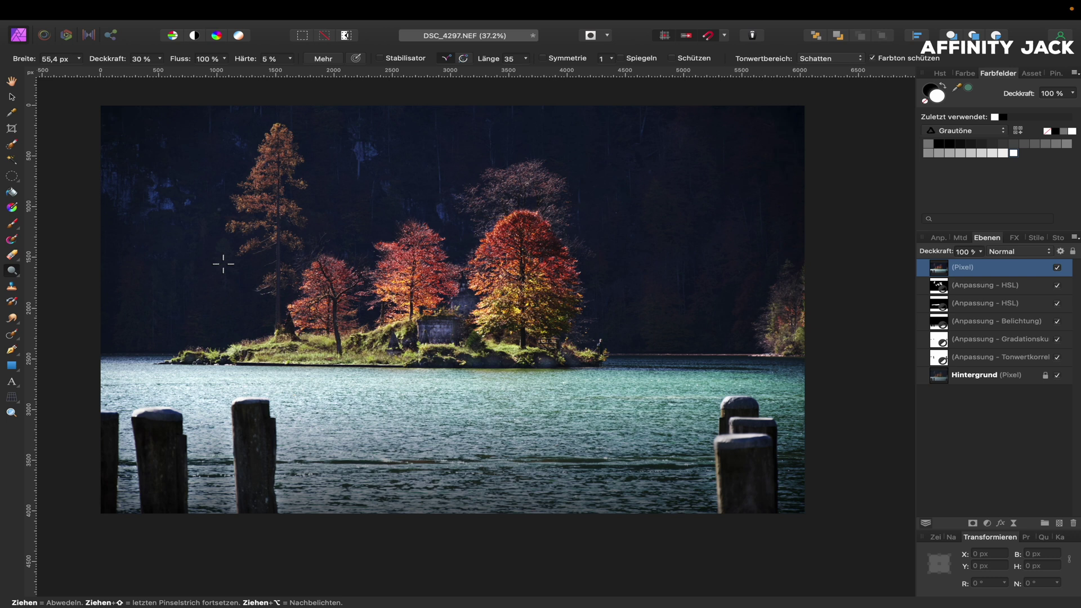
{"action": "scroll", "coordinate": [223, 264], "scroll_direction": "up", "scroll_amount": 3}
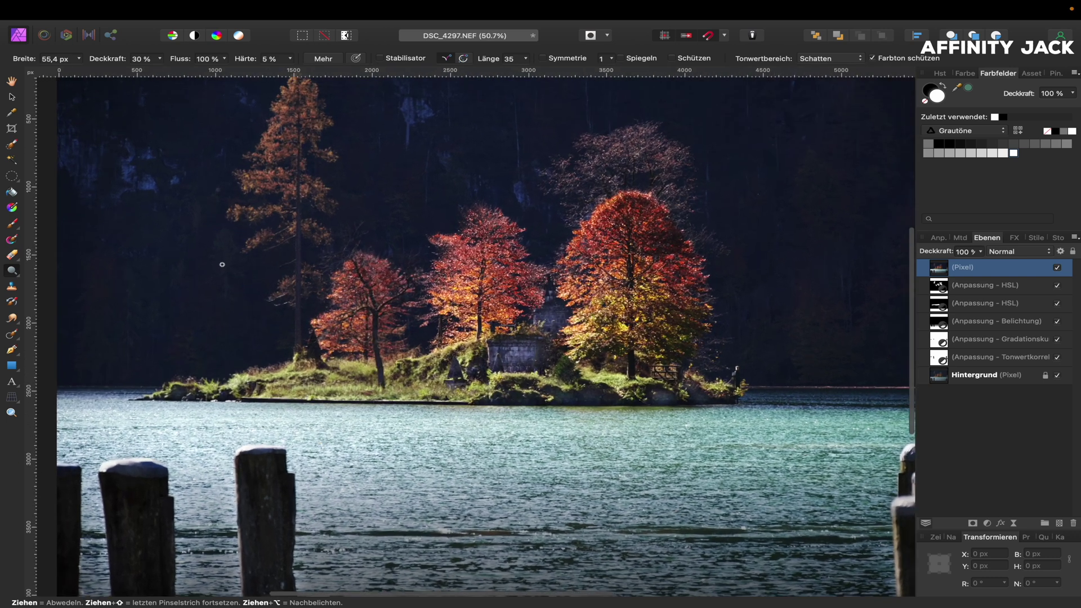
Set the dodge brush to about 281 px at 20% opacity and dab the dark forest
{"action": "left_click_drag", "start_coordinate": [221, 265], "coordinate": [228, 268]}
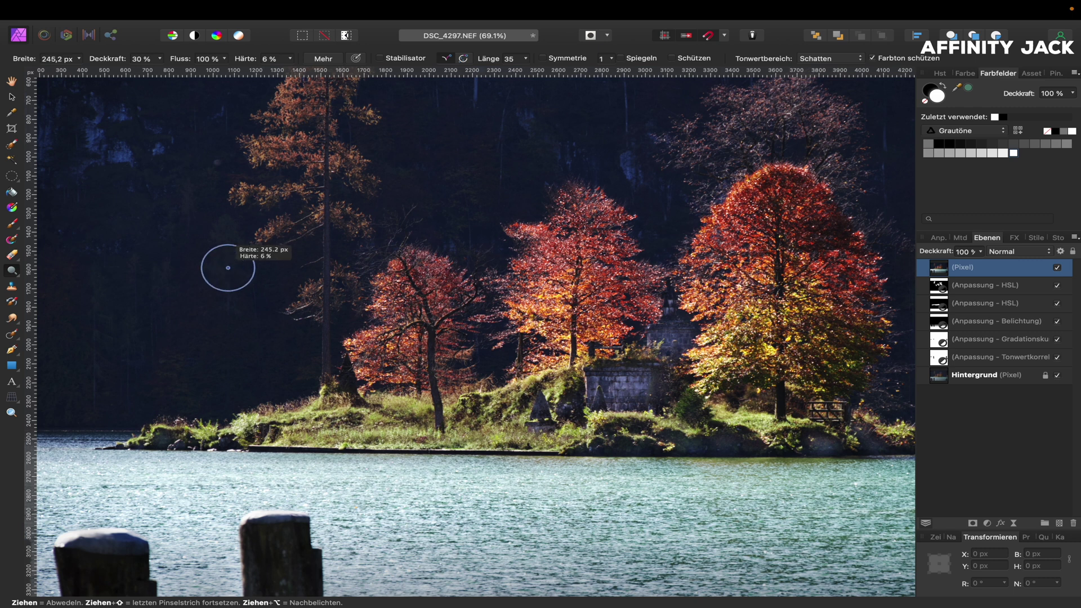
{"action": "left_click_drag", "start_coordinate": [239, 270], "coordinate": [235, 239]}
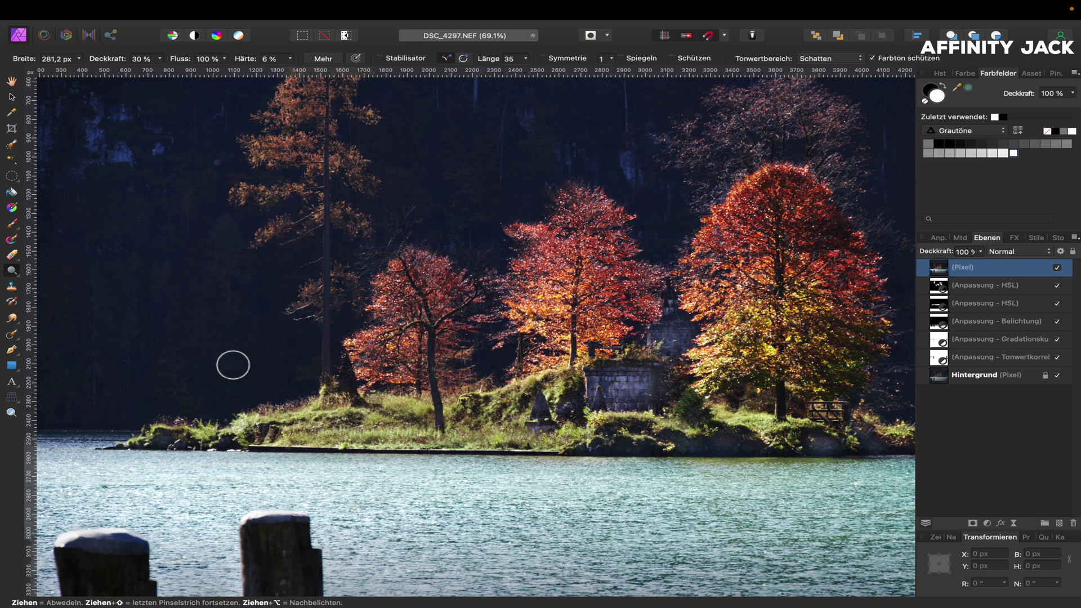
{"action": "key", "text": "2"}
{"action": "left_click", "coordinate": [141, 219]}
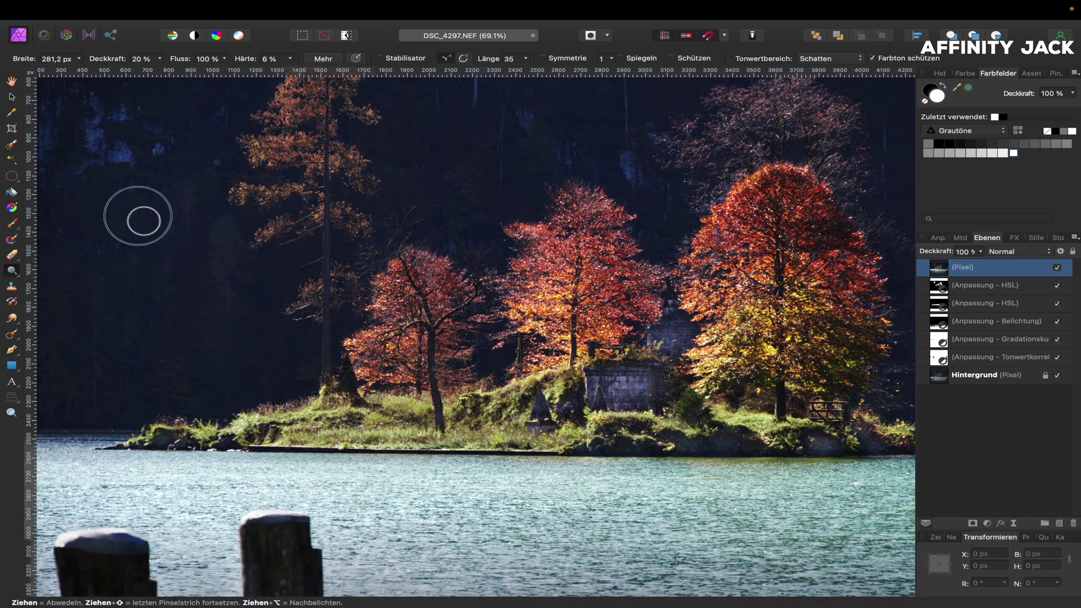
Lighten the dark forest right of the big tree and down toward the lake, then fit the photo
{"action": "scroll", "coordinate": [104, 304], "scroll_direction": "right", "scroll_amount": 3}
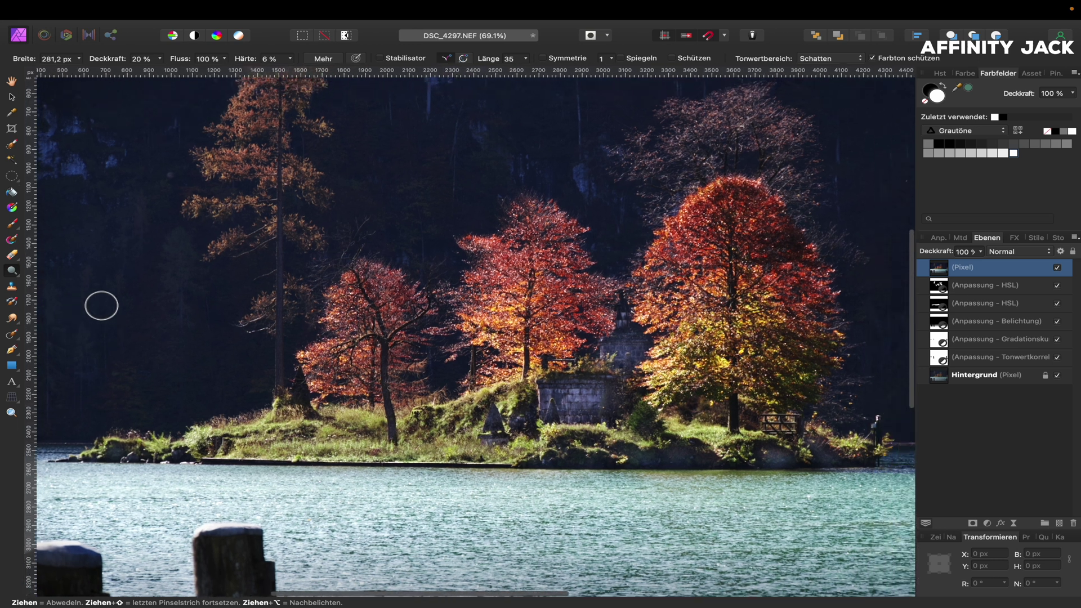
{"action": "scroll", "coordinate": [101, 307], "scroll_direction": "right", "scroll_amount": 3}
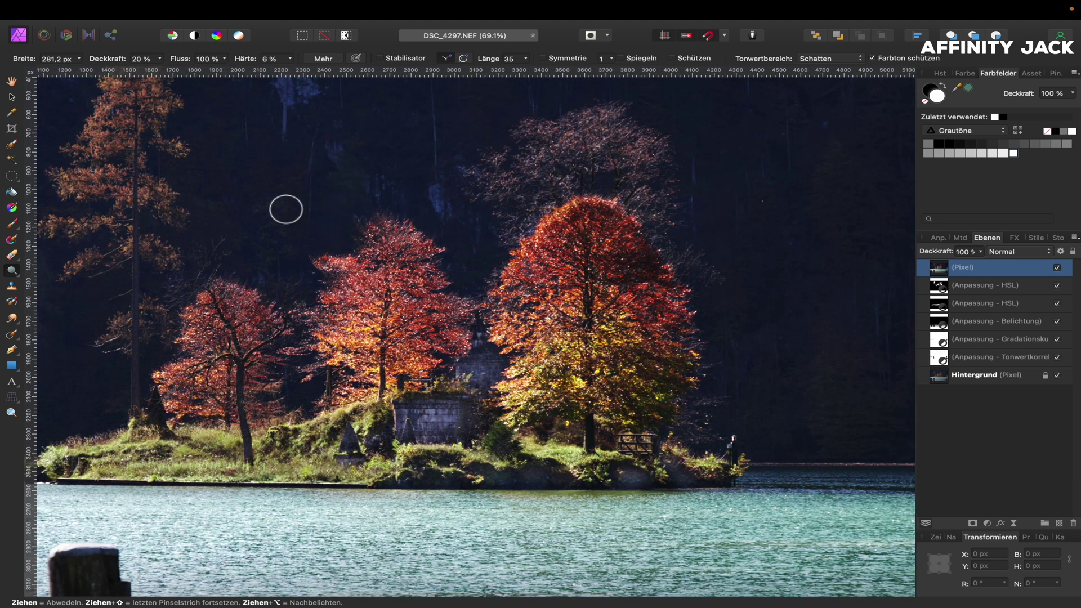
{"action": "scroll", "coordinate": [285, 280], "scroll_direction": "right", "scroll_amount": 2}
{"action": "scroll", "coordinate": [285, 280], "scroll_direction": "up", "scroll_amount": 1}
{"action": "scroll", "coordinate": [298, 276], "scroll_direction": "up", "scroll_amount": 6}
{"action": "scroll", "coordinate": [298, 276], "scroll_direction": "right", "scroll_amount": 1}
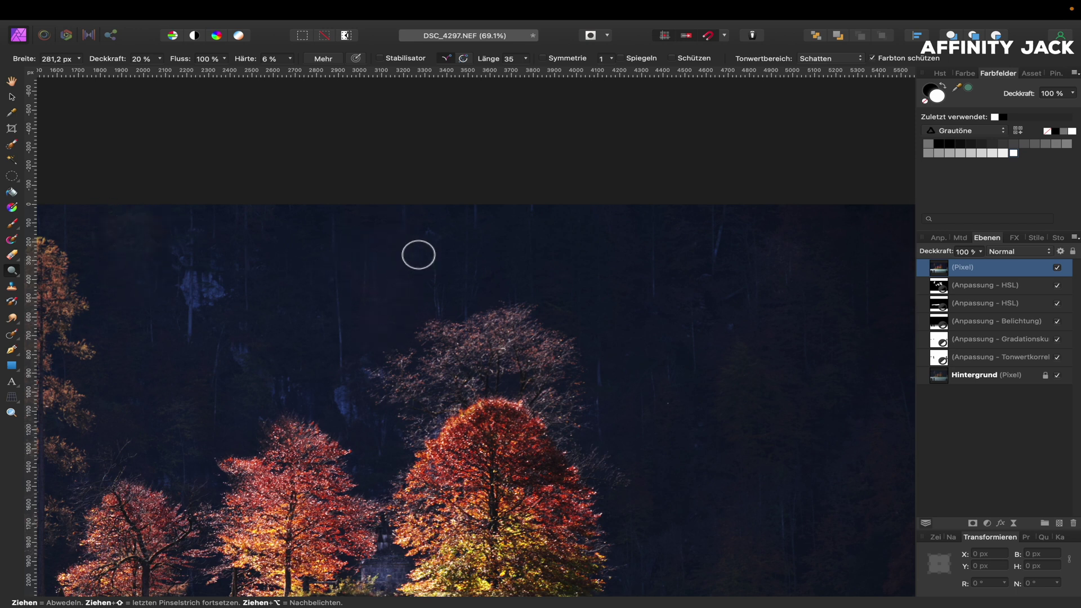
{"action": "scroll", "coordinate": [416, 253], "scroll_direction": "right", "scroll_amount": 6}
{"action": "scroll", "coordinate": [412, 249], "scroll_direction": "right", "scroll_amount": 5}
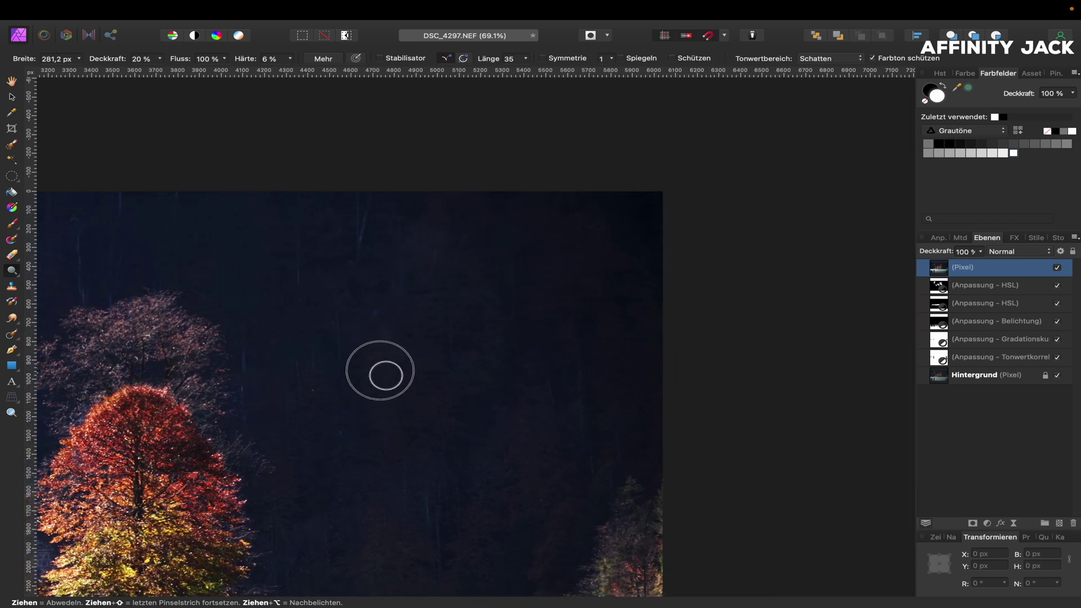
{"action": "scroll", "coordinate": [405, 421], "scroll_direction": "down", "scroll_amount": 2}
{"action": "scroll", "coordinate": [405, 421], "scroll_direction": "down", "scroll_amount": 4}
{"action": "left_click", "coordinate": [386, 427]}
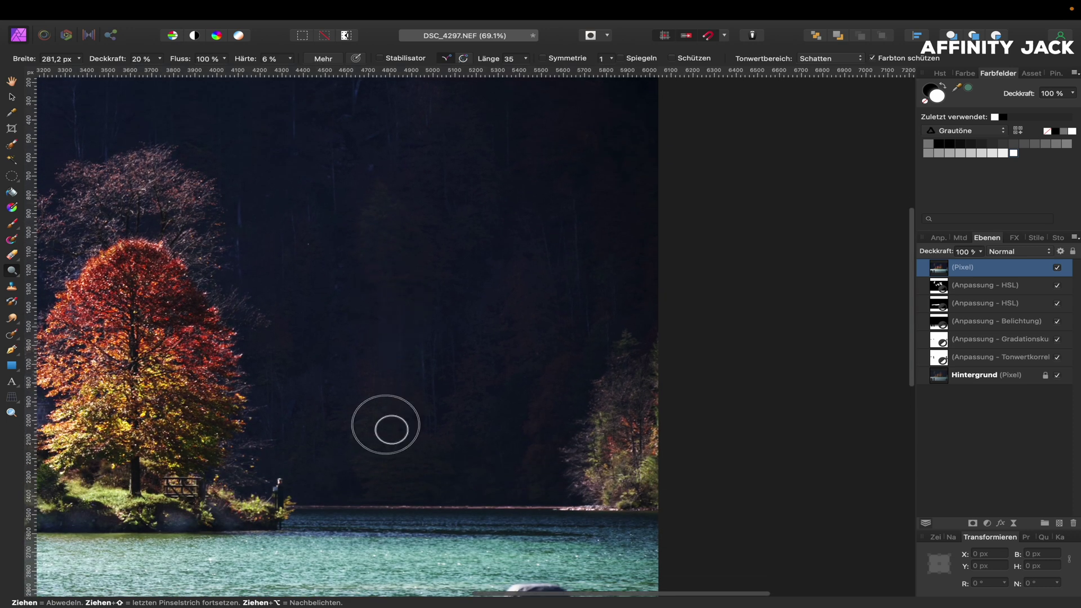
{"action": "left_click", "coordinate": [363, 447]}
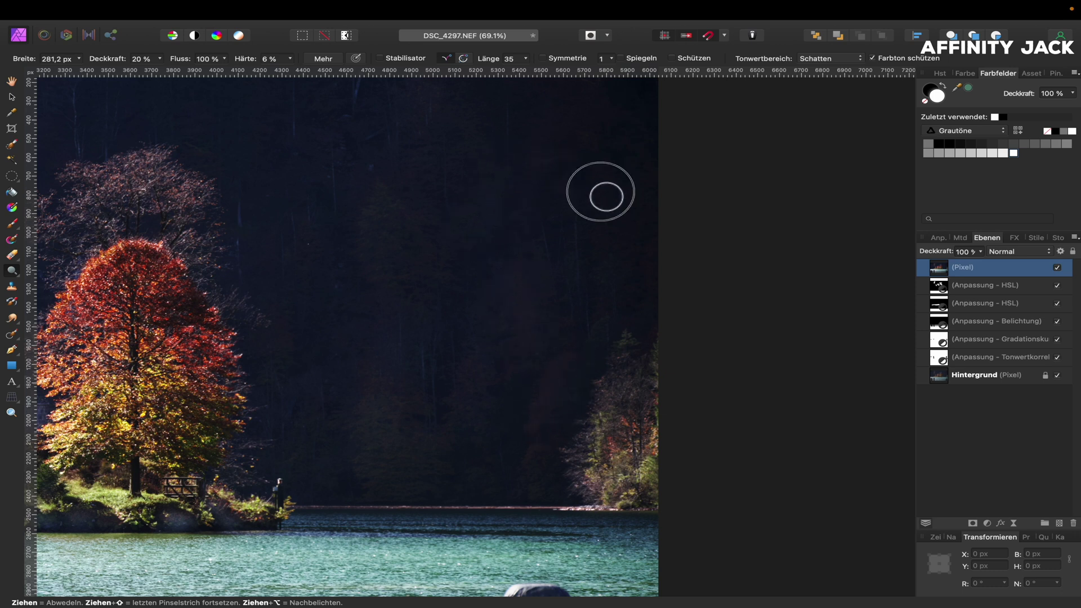
{"action": "left_click_drag", "start_coordinate": [461, 167], "coordinate": [289, 441]}
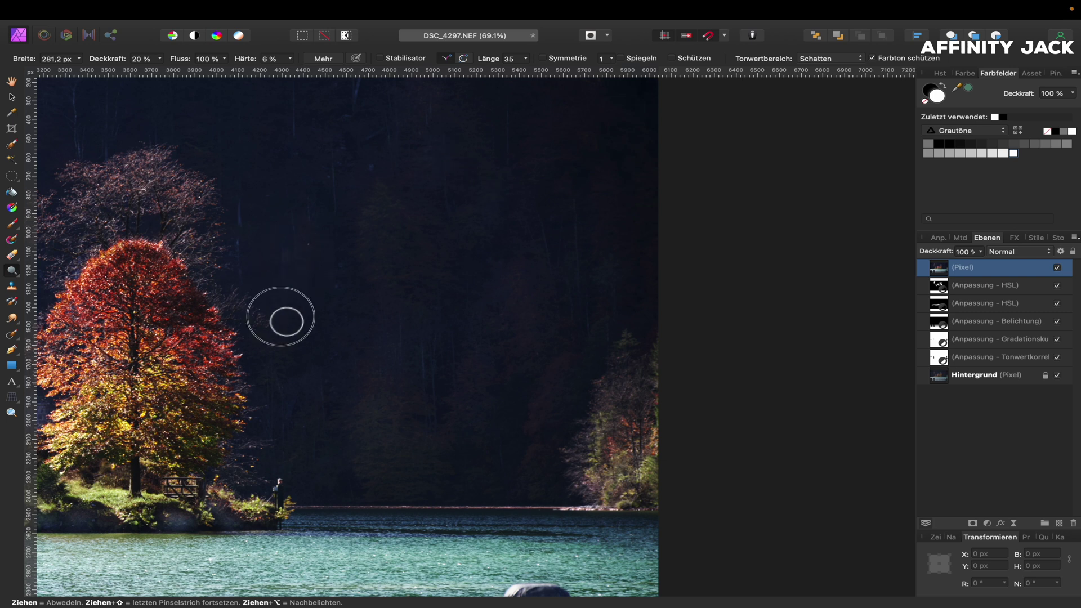
{"action": "left_click_drag", "start_coordinate": [288, 441], "coordinate": [297, 451]}
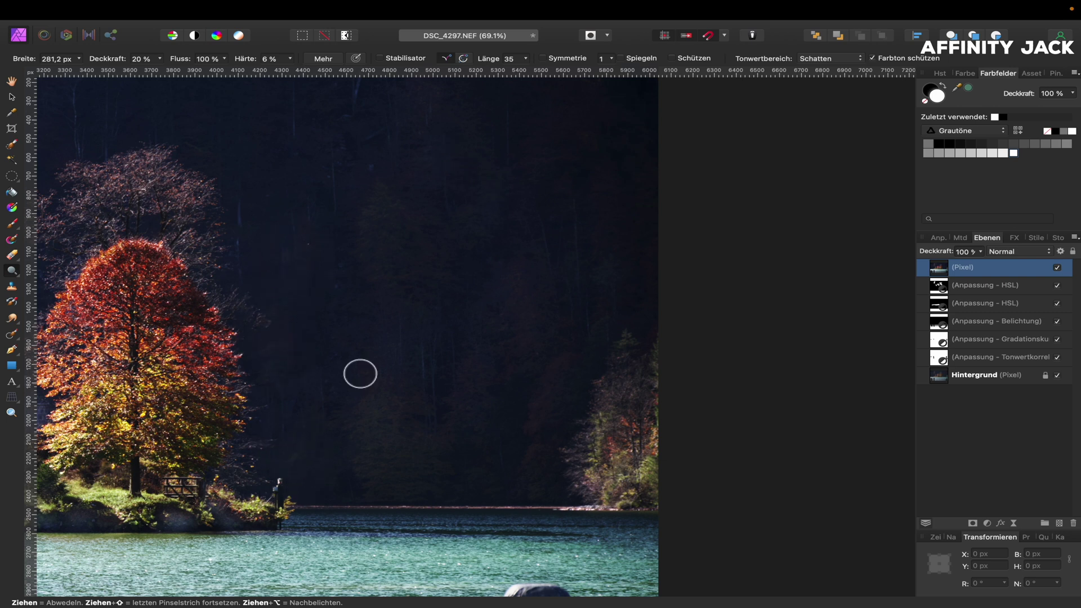
{"action": "left_click_drag", "start_coordinate": [616, 189], "coordinate": [604, 214]}
{"action": "key", "text": "ctrl+0"}
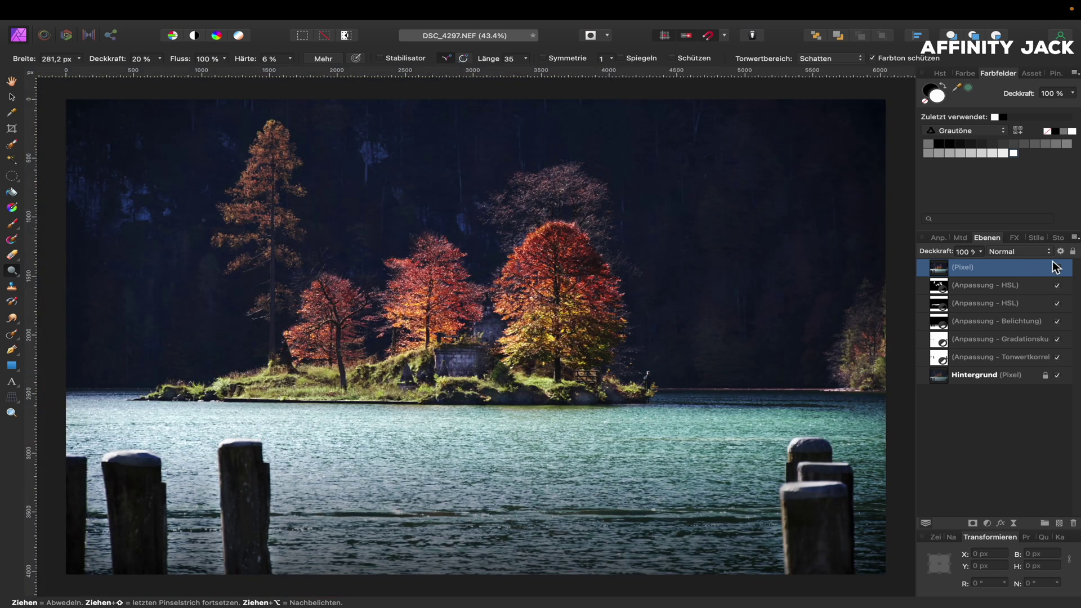
{"action": "left_click", "coordinate": [1058, 268]}
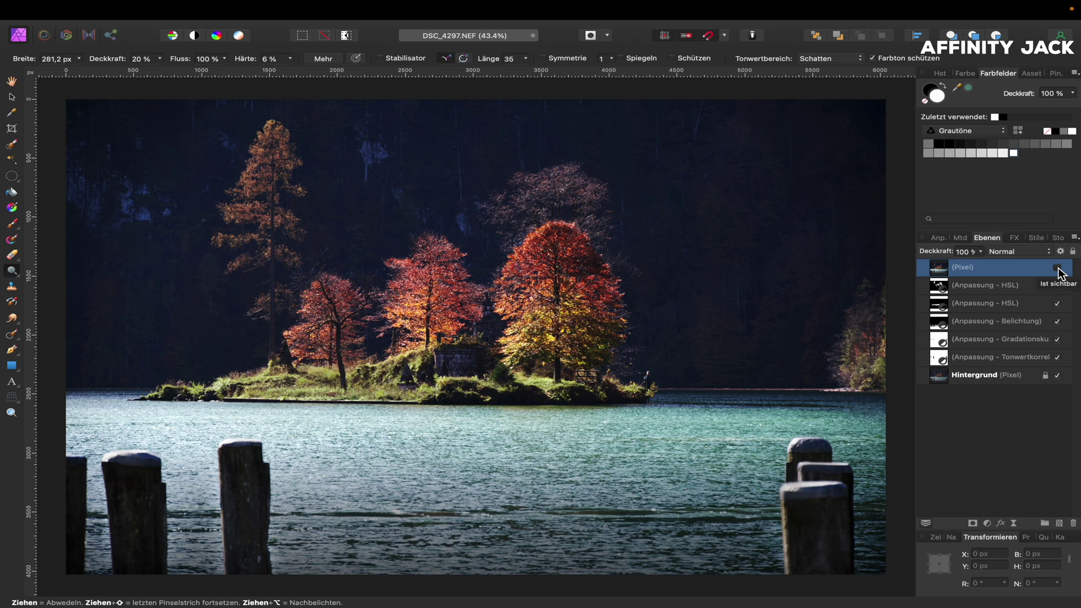
{"action": "left_click", "coordinate": [1058, 268]}
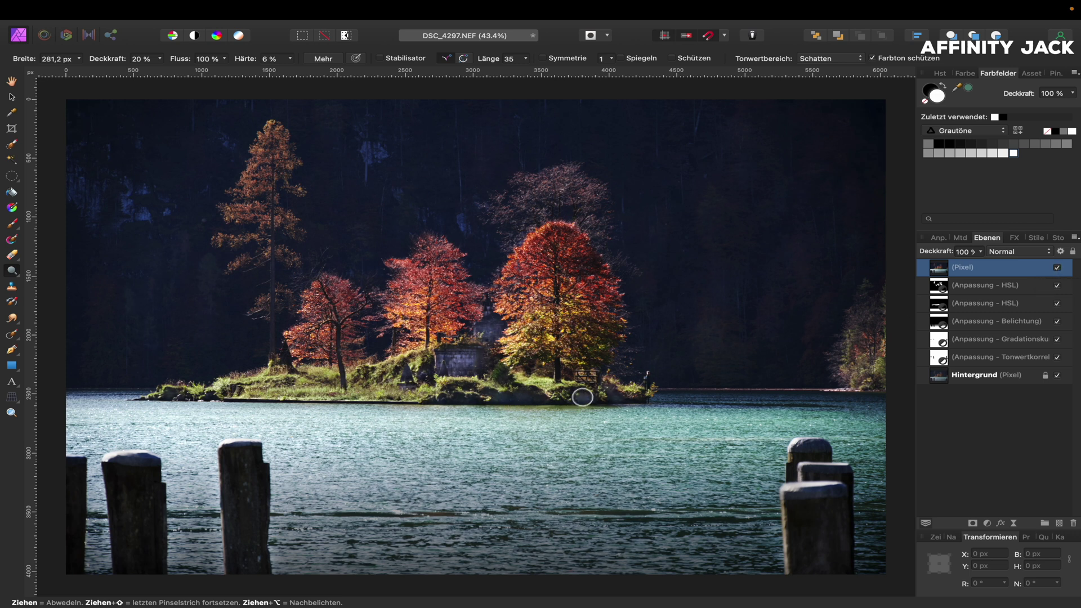
{"action": "left_click", "coordinate": [1058, 268]}
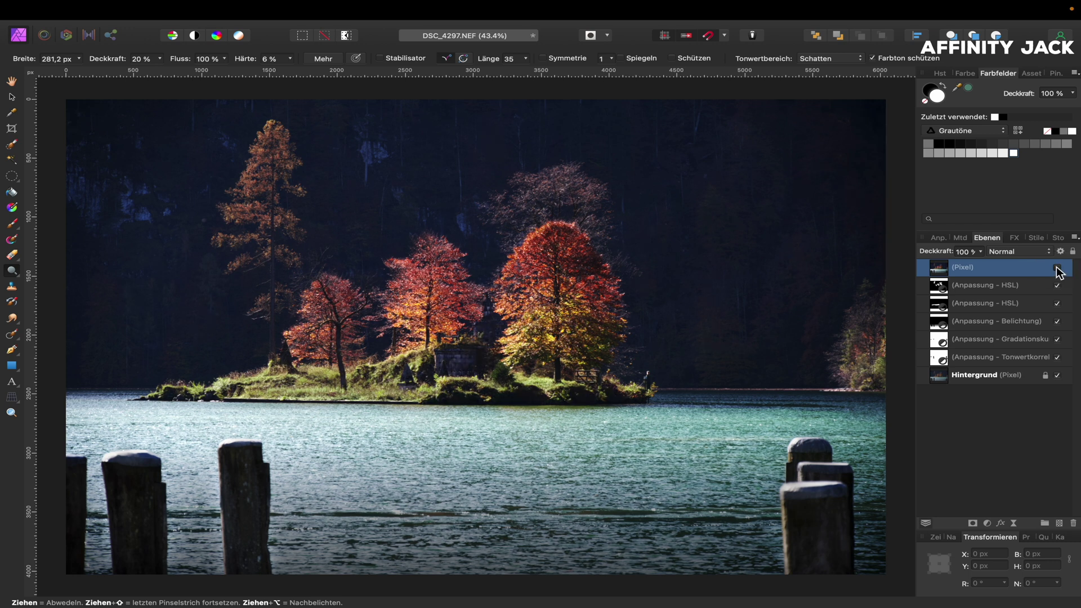
{"action": "left_click", "coordinate": [1057, 268]}
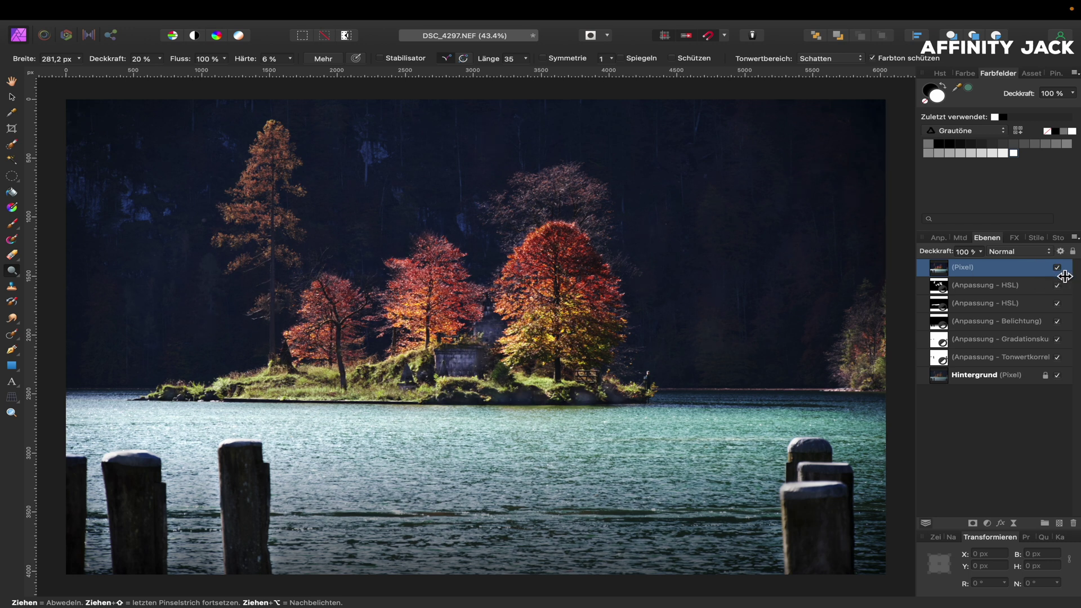
{"action": "left_click", "coordinate": [1058, 268]}
{"action": "left_click", "coordinate": [1058, 269]}
{"action": "left_click", "coordinate": [1058, 268]}
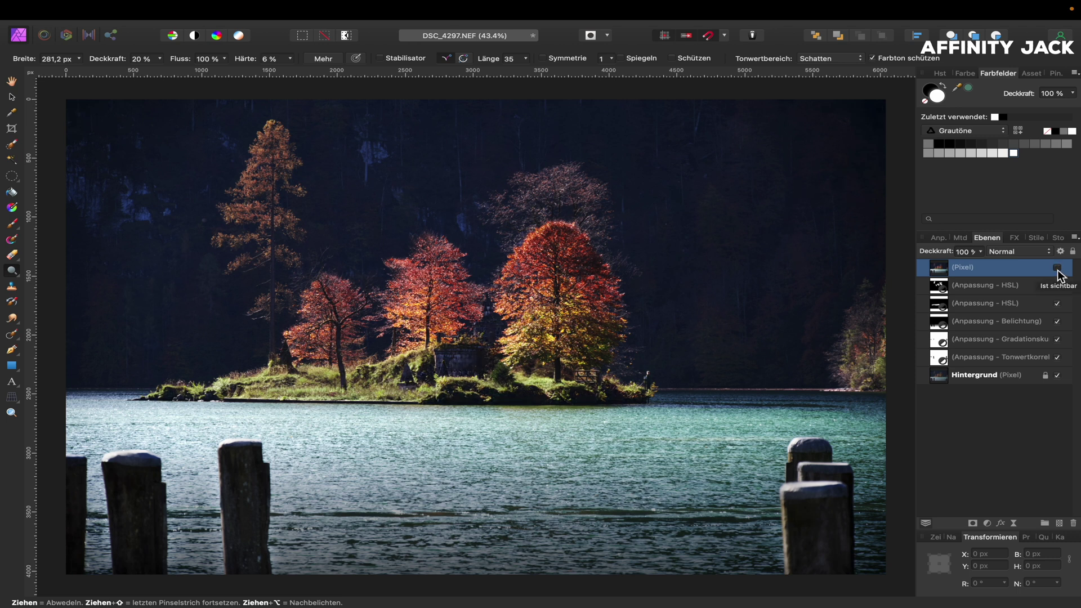
{"action": "left_click", "coordinate": [1057, 268]}
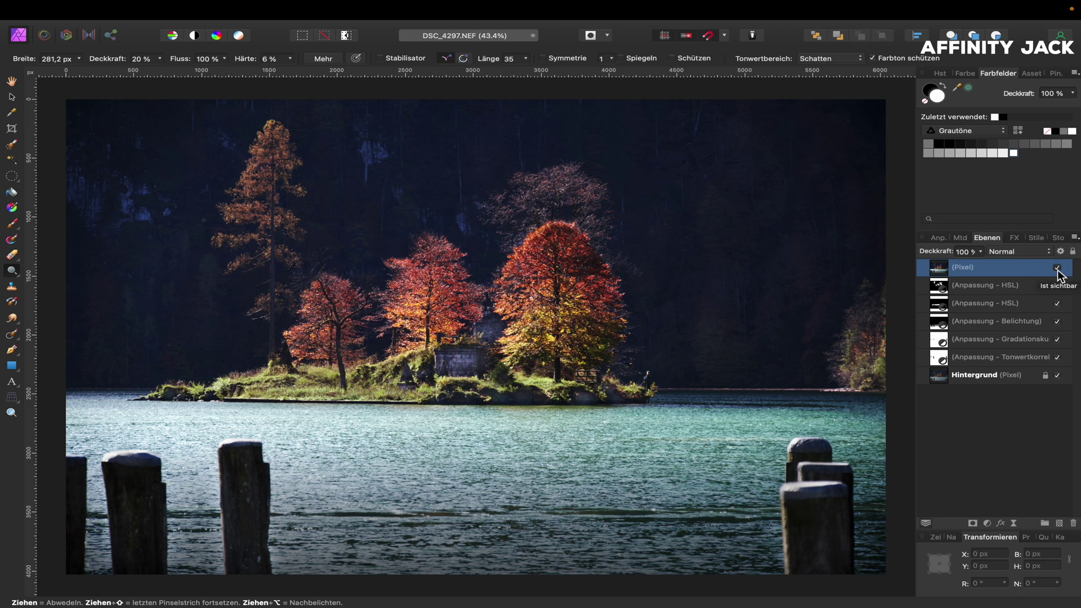
{"action": "left_click", "coordinate": [999, 363], "text": "shift"}
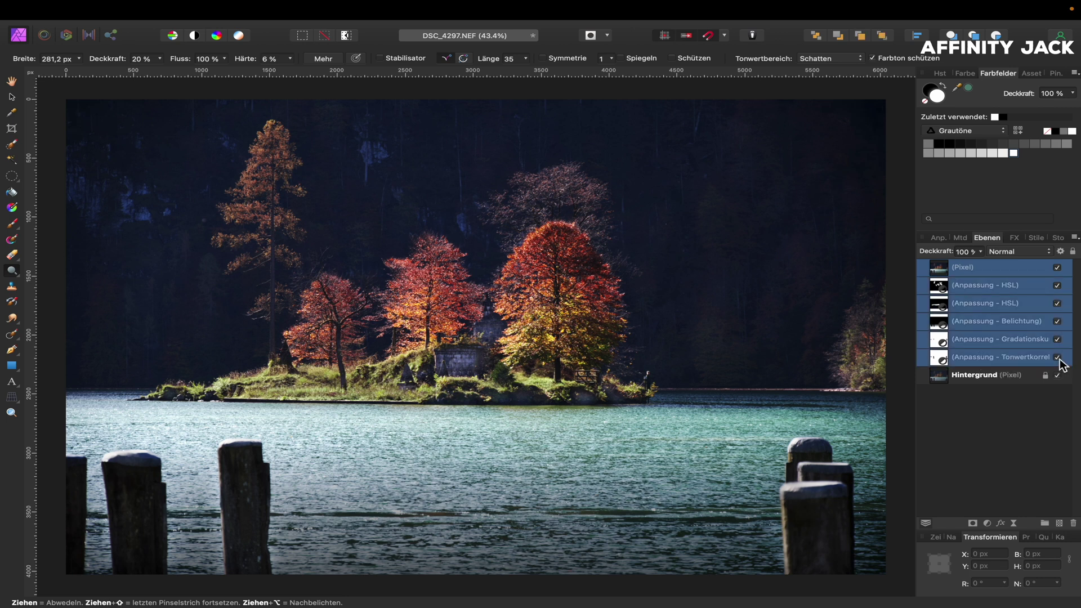
{"action": "left_click", "coordinate": [1057, 358]}
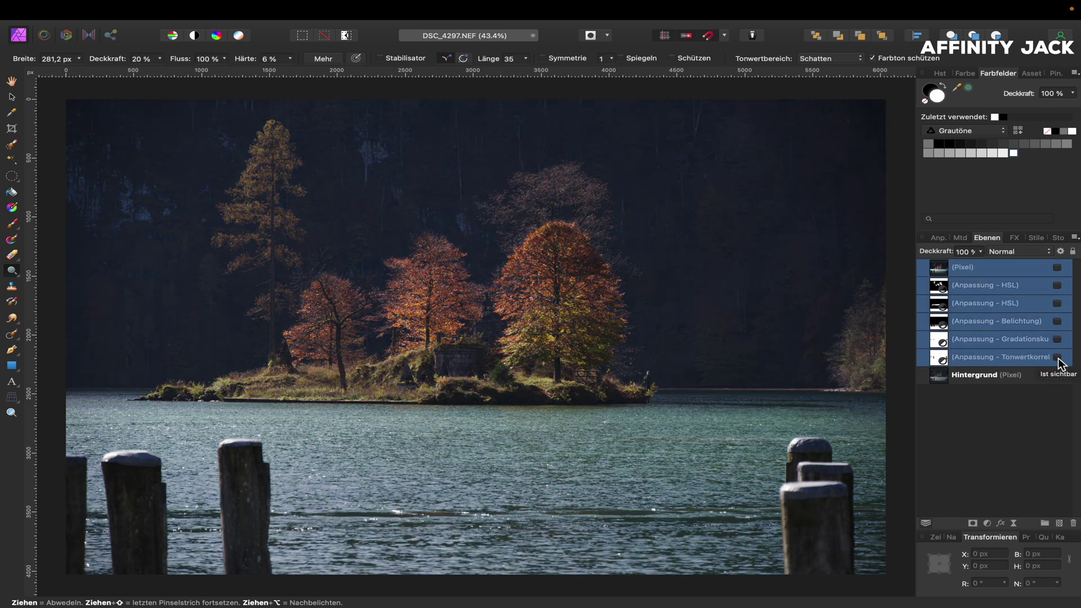
{"action": "left_click", "coordinate": [1058, 358]}
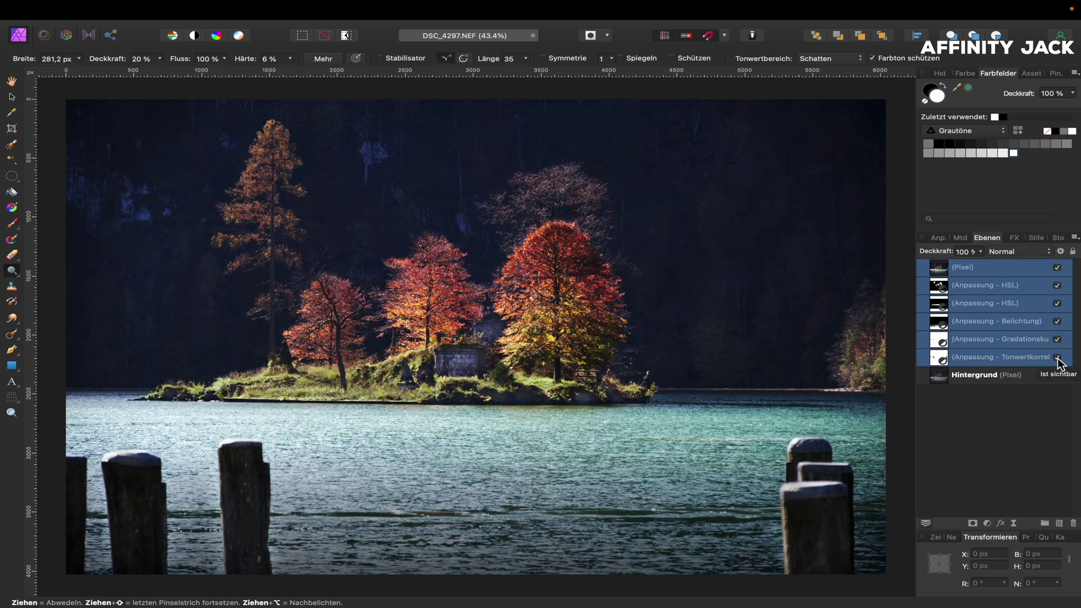